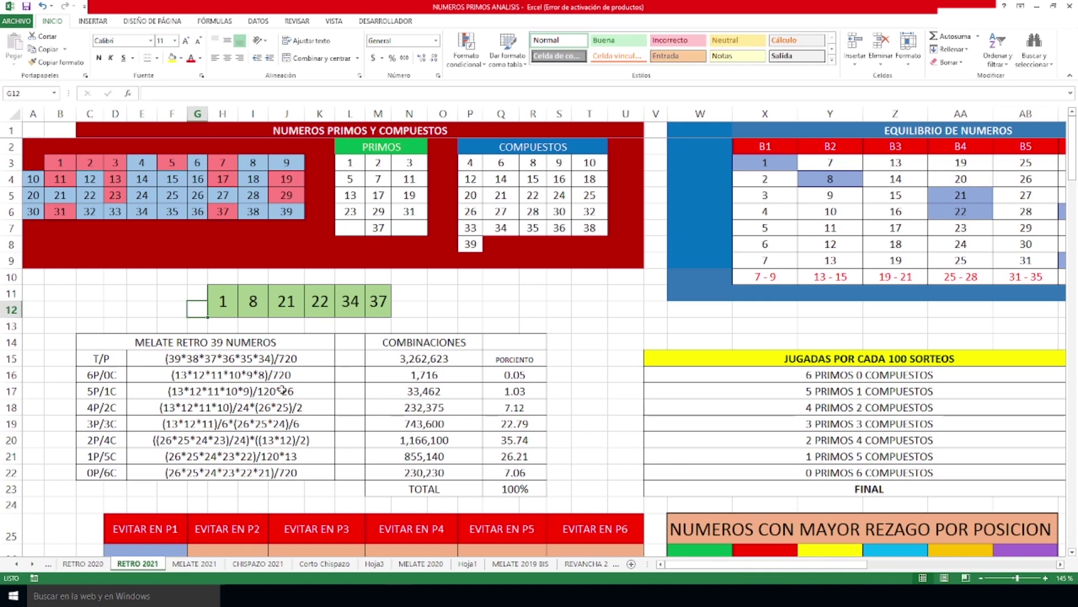
Review the six drawn numbers 1, 8, 21, 22, 34 and 37 in the green result row
left_click(231, 304)
left_click(251, 301)
left_click(294, 303)
left_click(325, 304)
left_click(350, 303)
left_click(378, 303)
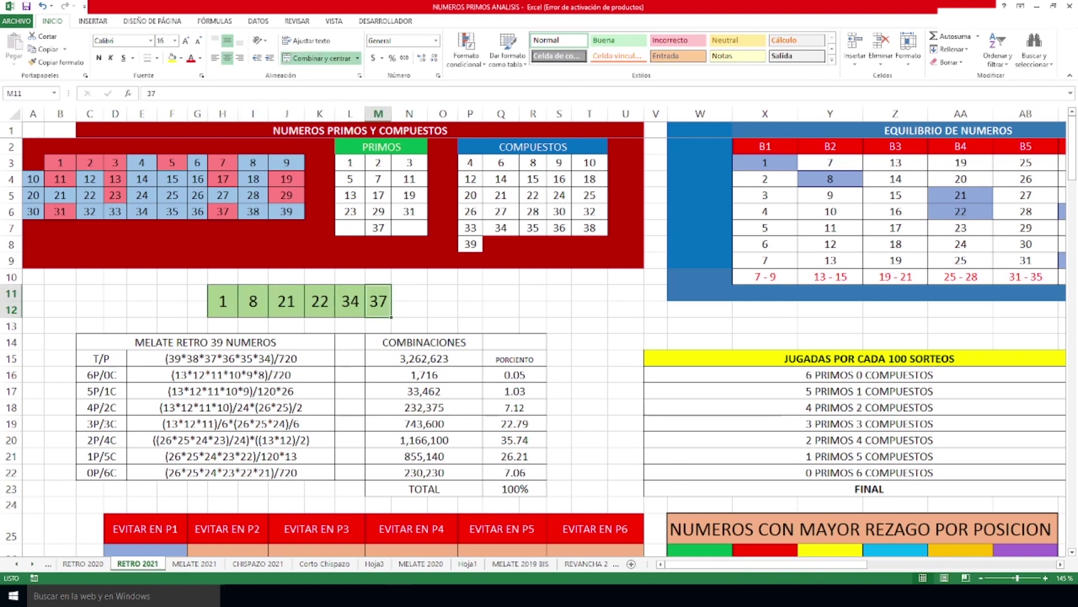
Check where the highlighted drawn numbers fall among the B1 to B6 blocks of the EQUILIBRIO DE NUMEROS table
left_click_drag(768, 565, 868, 554)
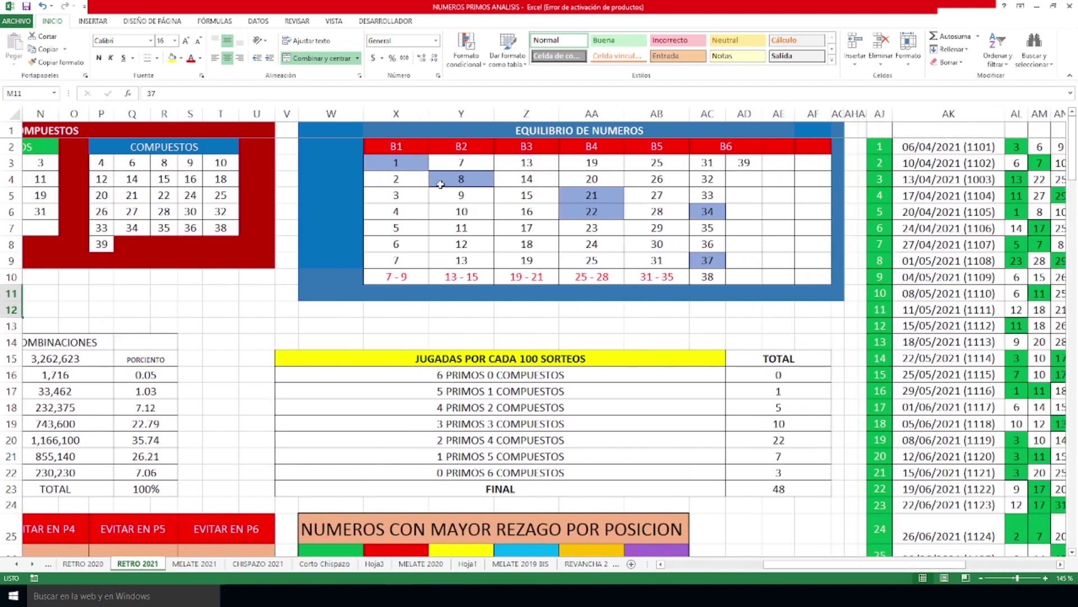
left_click(412, 163)
left_click(473, 180)
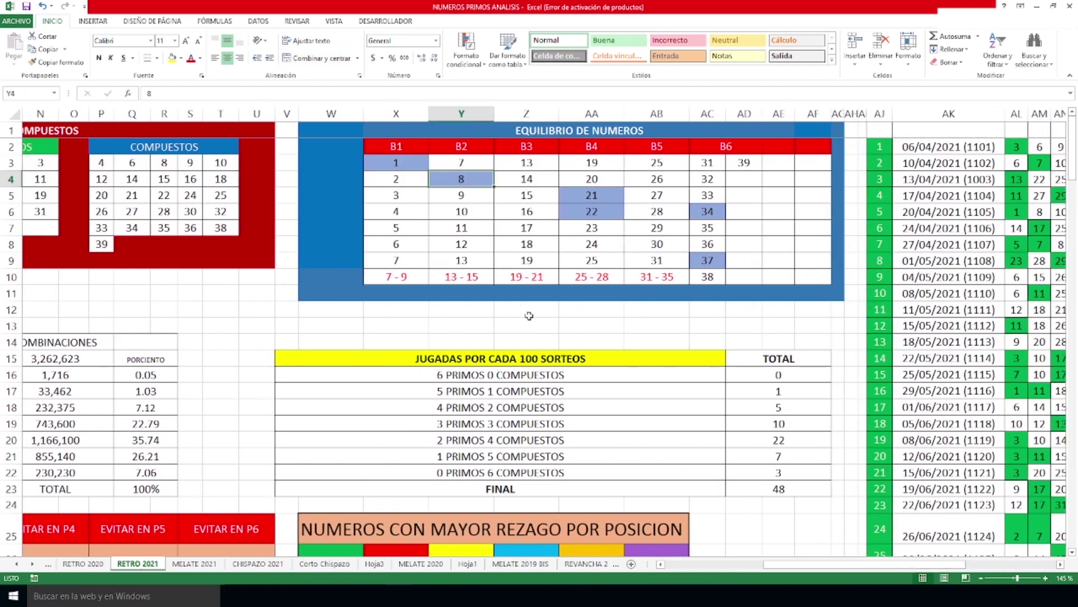
left_click_drag(581, 195, 585, 210)
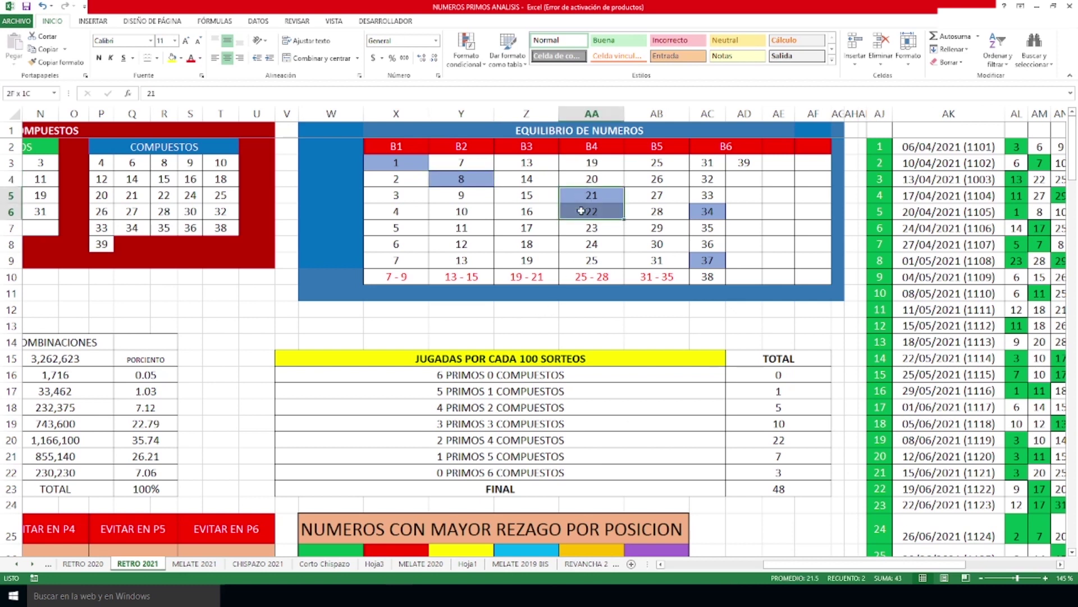
left_click_drag(709, 212, 708, 262)
Examine draw 1148 of 18/09/2021 in the draw history, including its prime numbers and its 2p/4c mark
left_click_drag(778, 565, 911, 556)
scroll(724, 419, "down", 13)
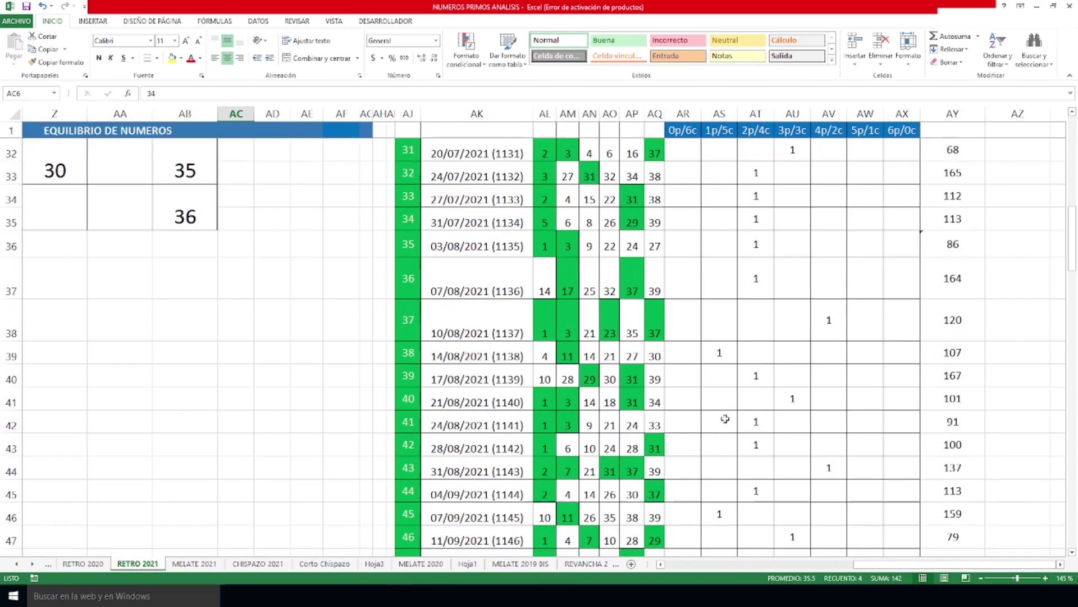
scroll(733, 415, "down", 1)
scroll(732, 416, "up", 2)
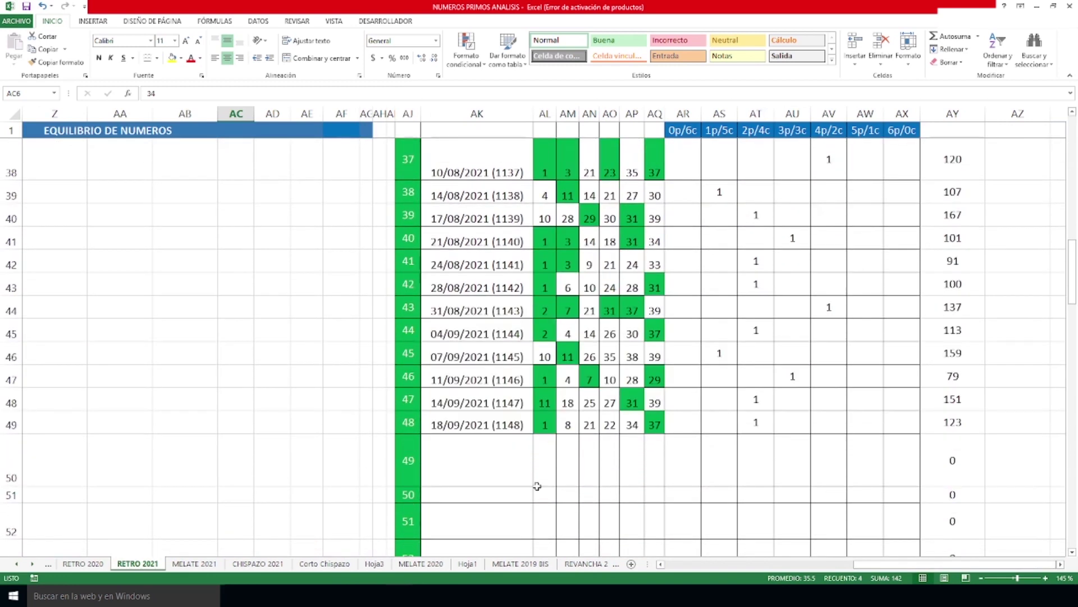
left_click(553, 426)
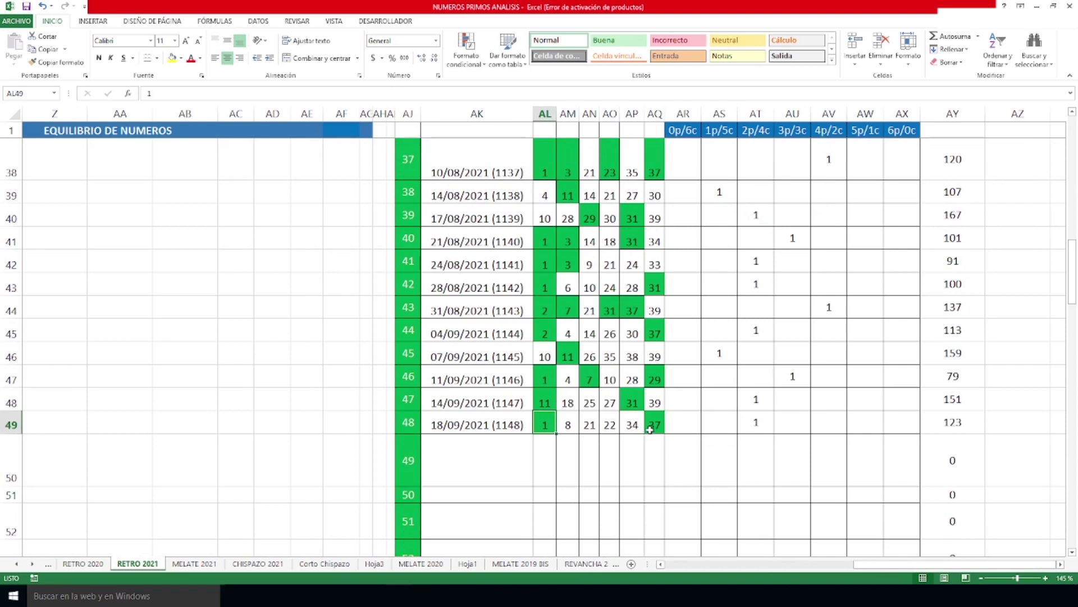
left_click(653, 426)
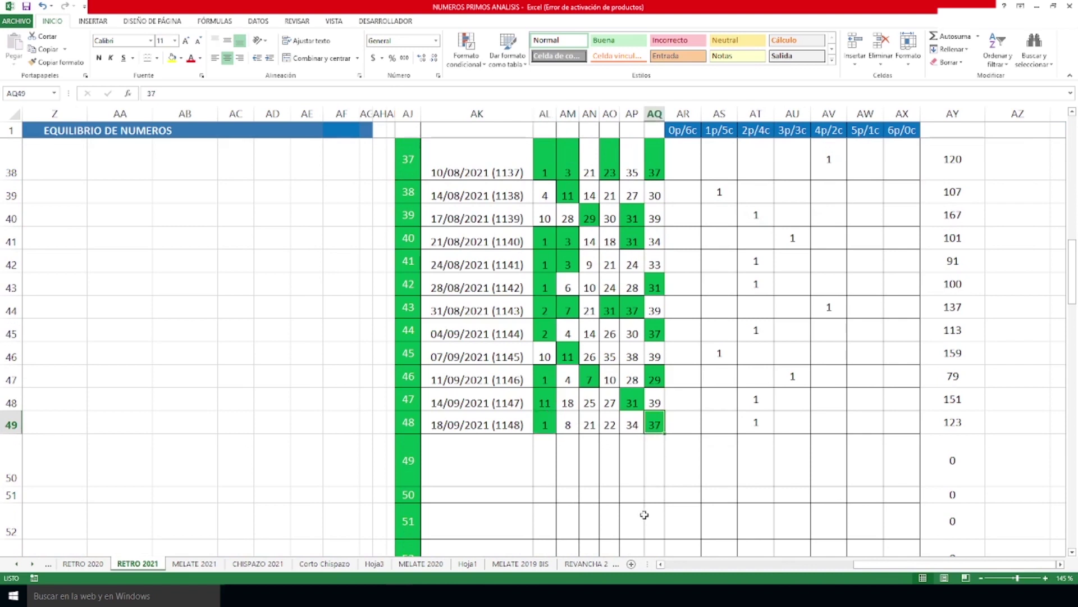
left_click(756, 422)
Check the total for 2 PRIMOS 4 COMPUESTOS in the JUGADAS POR CADA 100 SORTEOS table
scroll(756, 423, "up", 10)
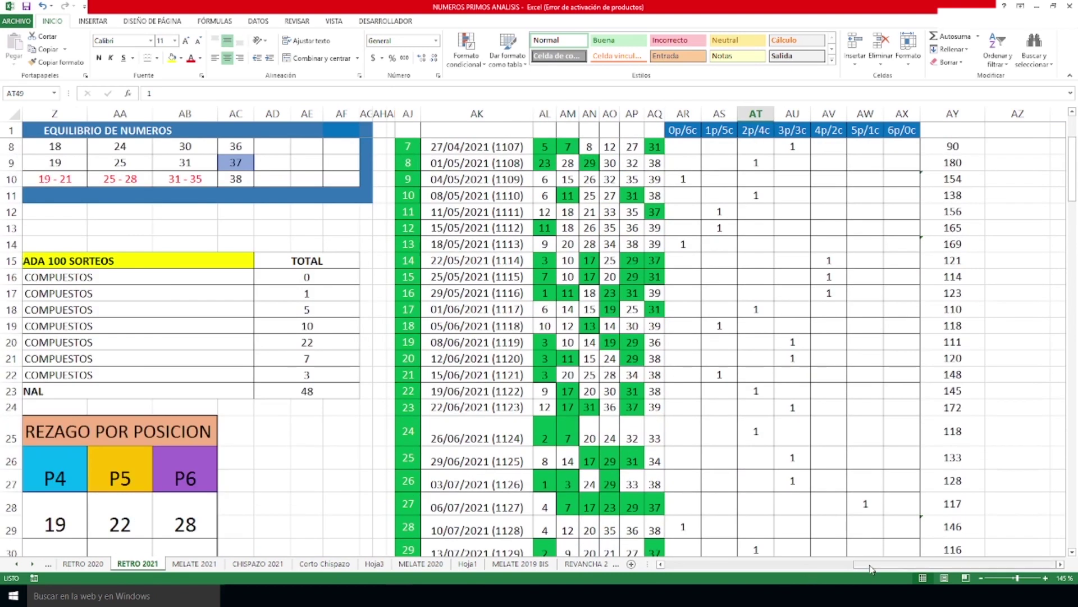
scroll(873, 564, "left", 5)
left_click(704, 339)
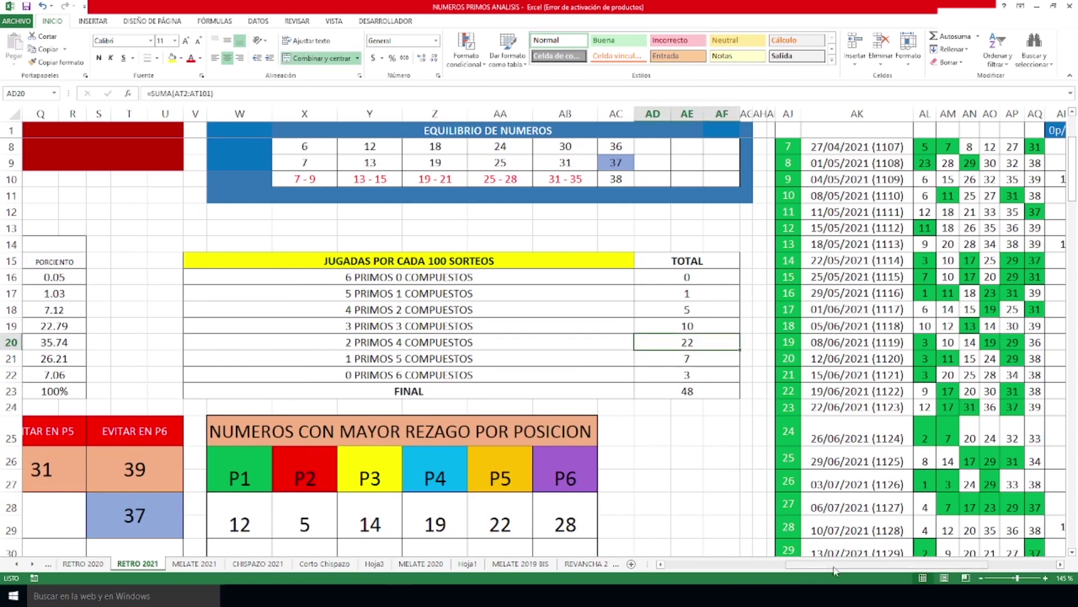
Review the blue-highlighted numbers 1, 21, 22 and 37 in the EVITAR EN P1 to P6 table
left_click_drag(835, 569, 699, 574)
scroll(605, 406, "down", 4)
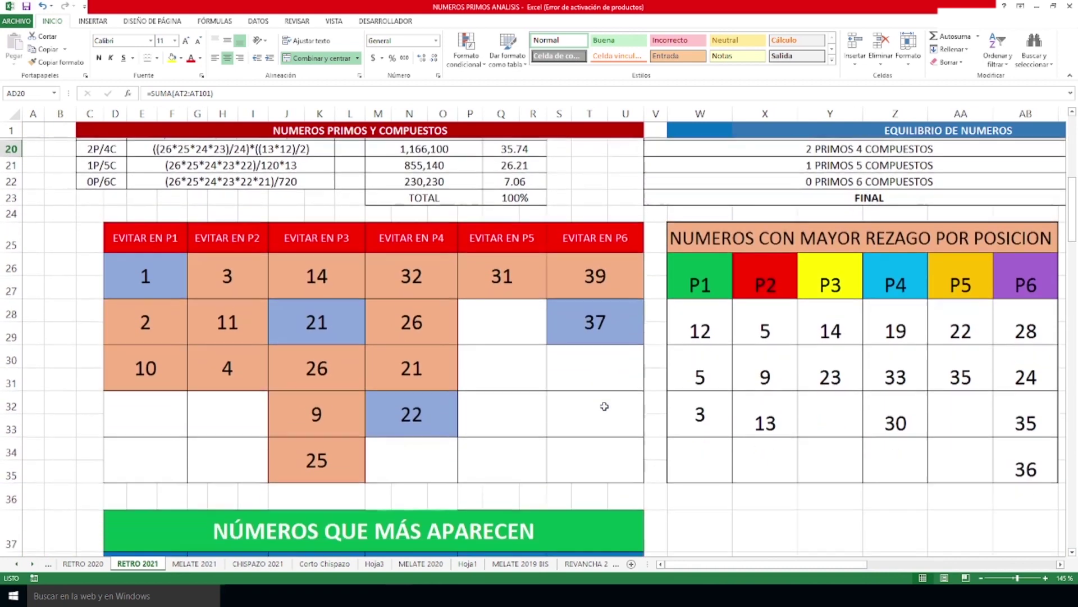
left_click_drag(747, 568, 761, 567)
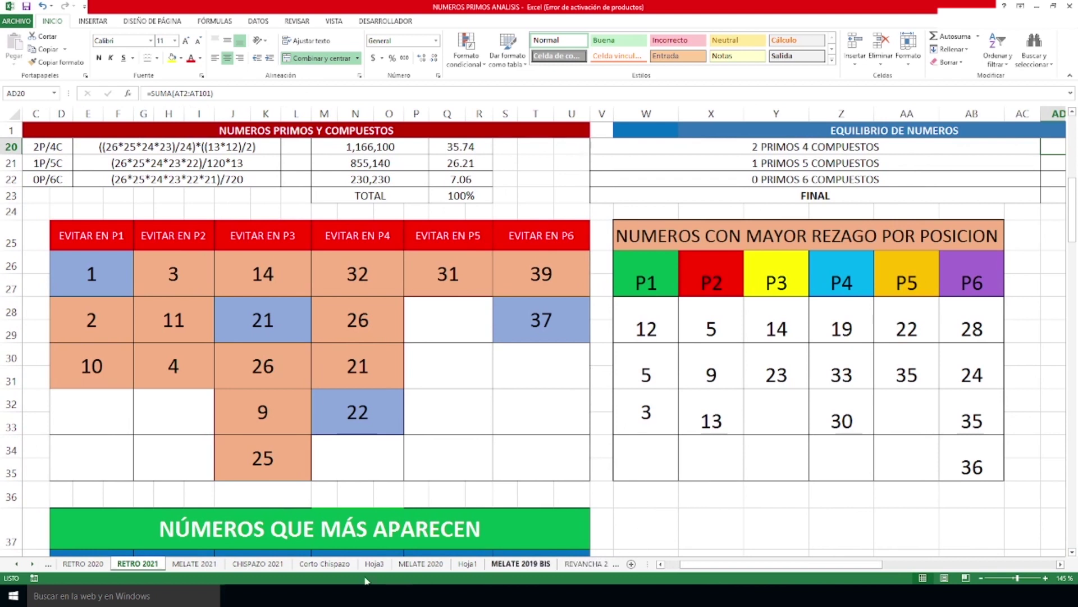
left_click(110, 277)
left_click(270, 315)
left_click(349, 411)
left_click(534, 320)
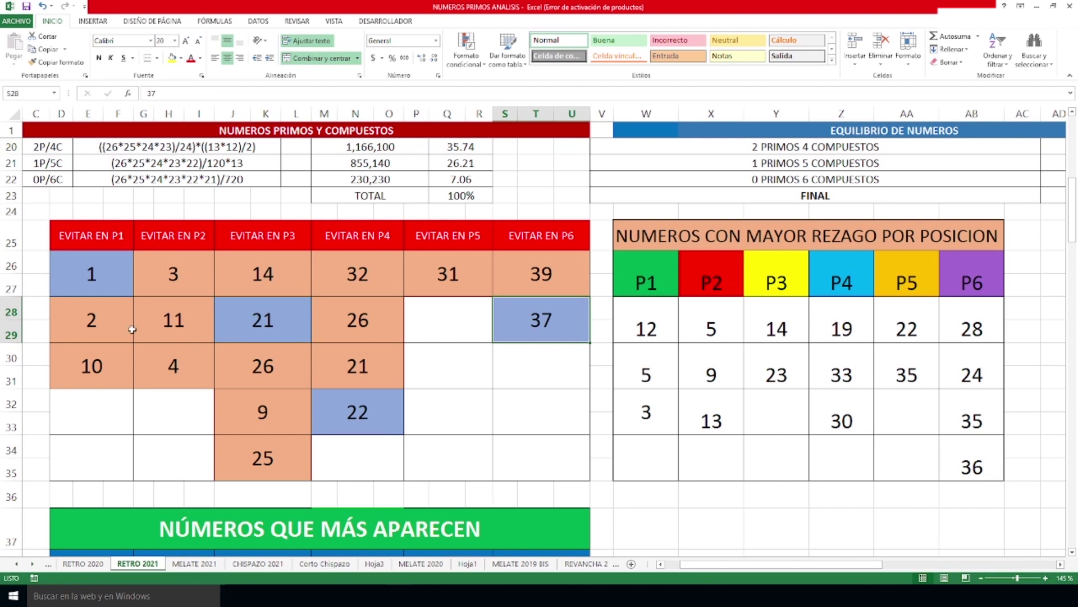
left_click(95, 279)
left_click(264, 318)
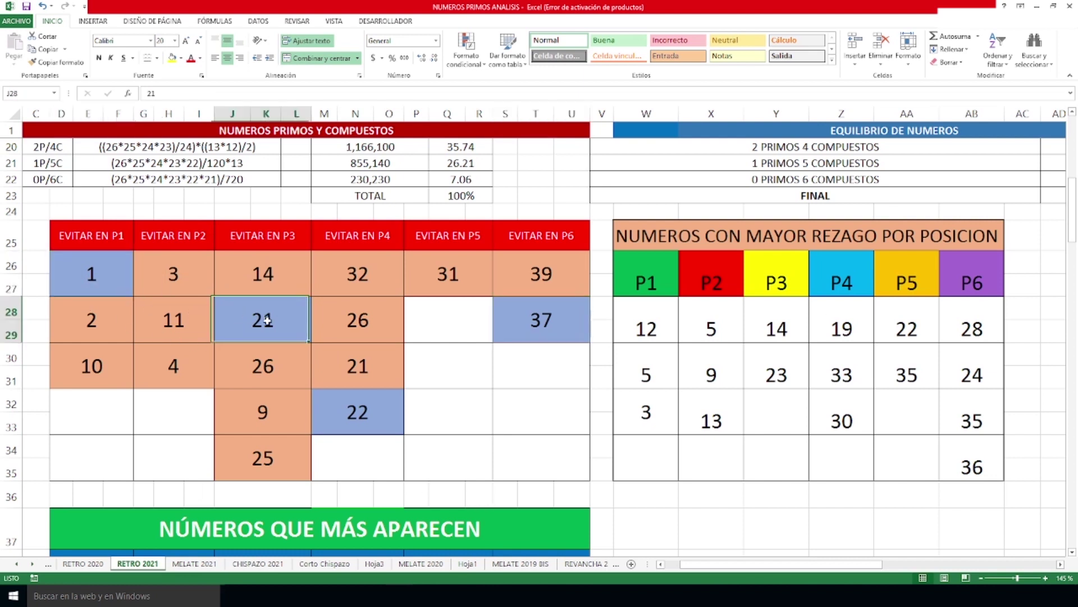
left_click(357, 408)
left_click(541, 324)
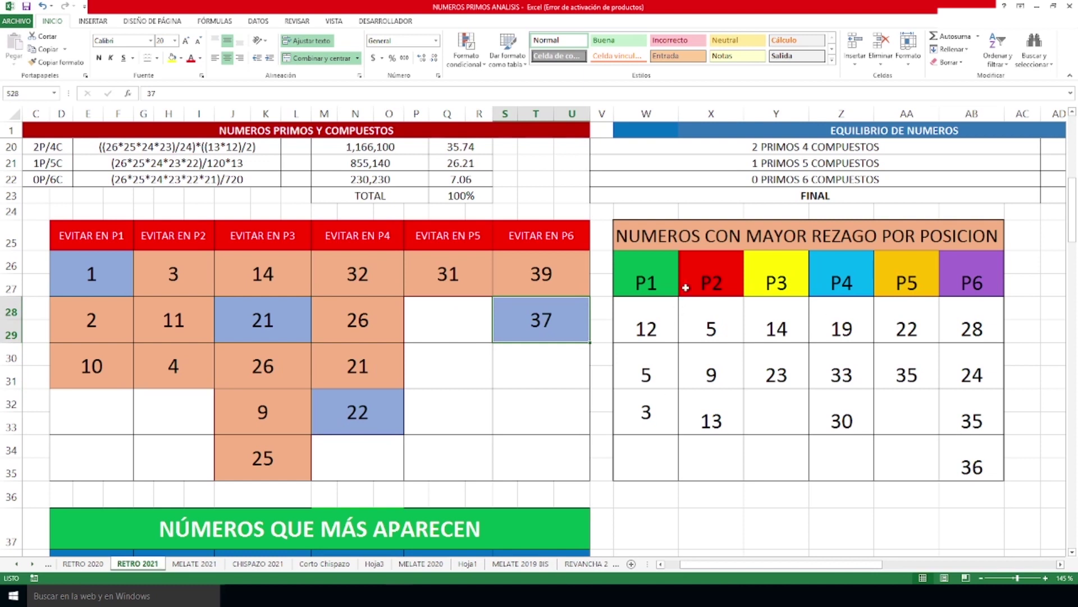
Review the NUMEROS CON MAYOR REZAGO POR POSICION table and the highlighted 1, 21 and 37 under NÚMEROS QUE MÁS APARECEN
left_click_drag(693, 241, 876, 466)
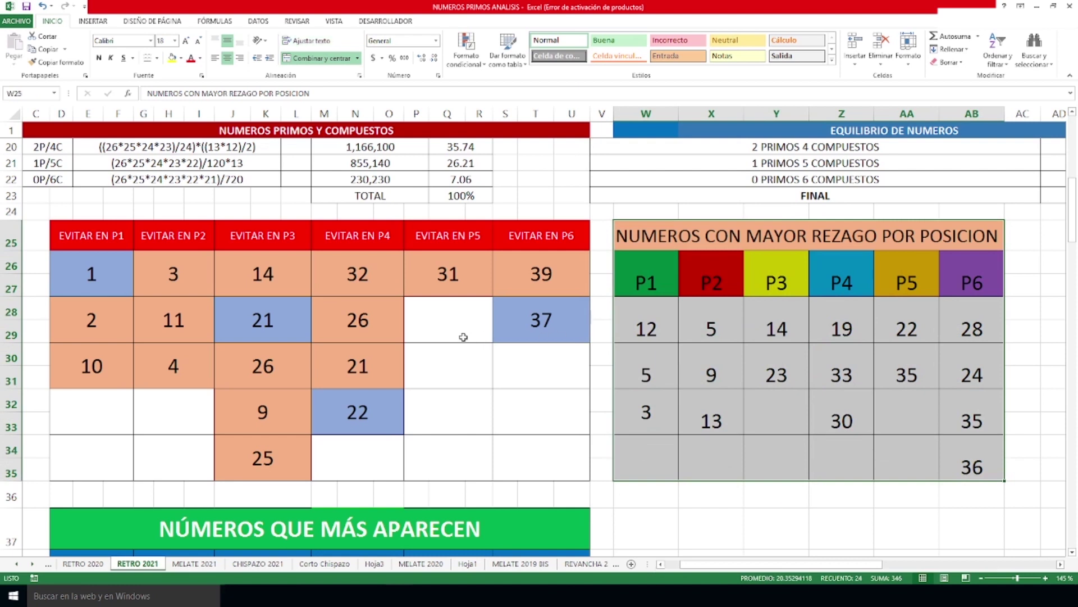
scroll(463, 337, "down", 5)
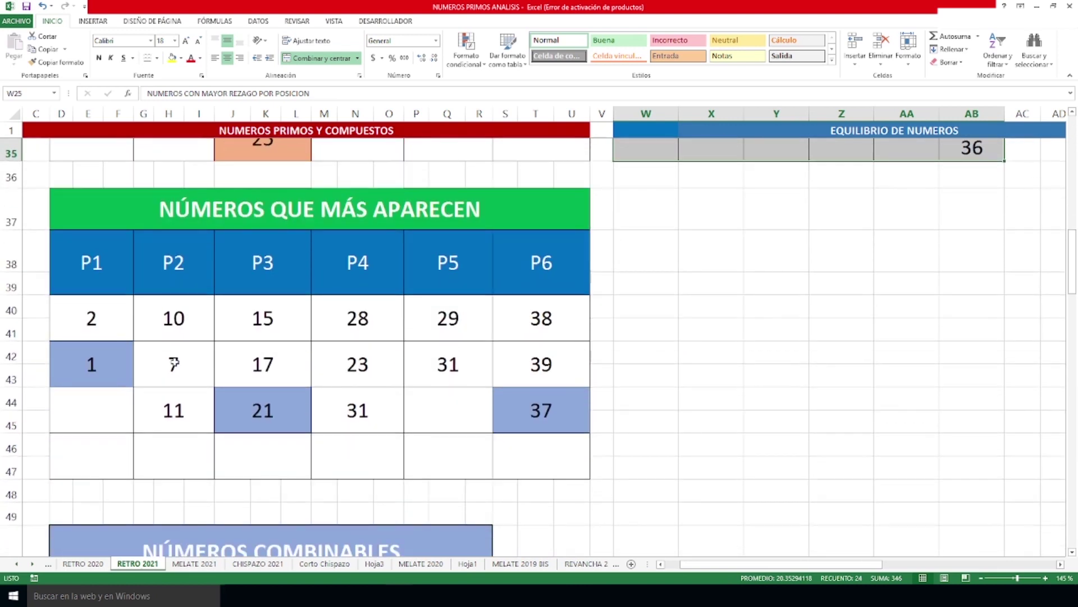
left_click(107, 367)
left_click(262, 410)
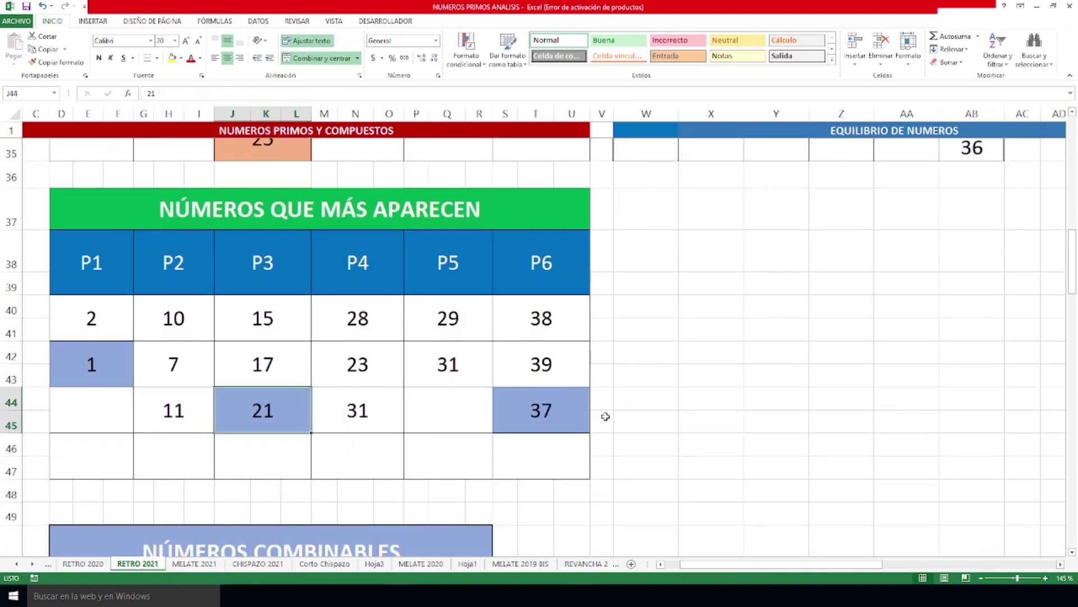
left_click(542, 410)
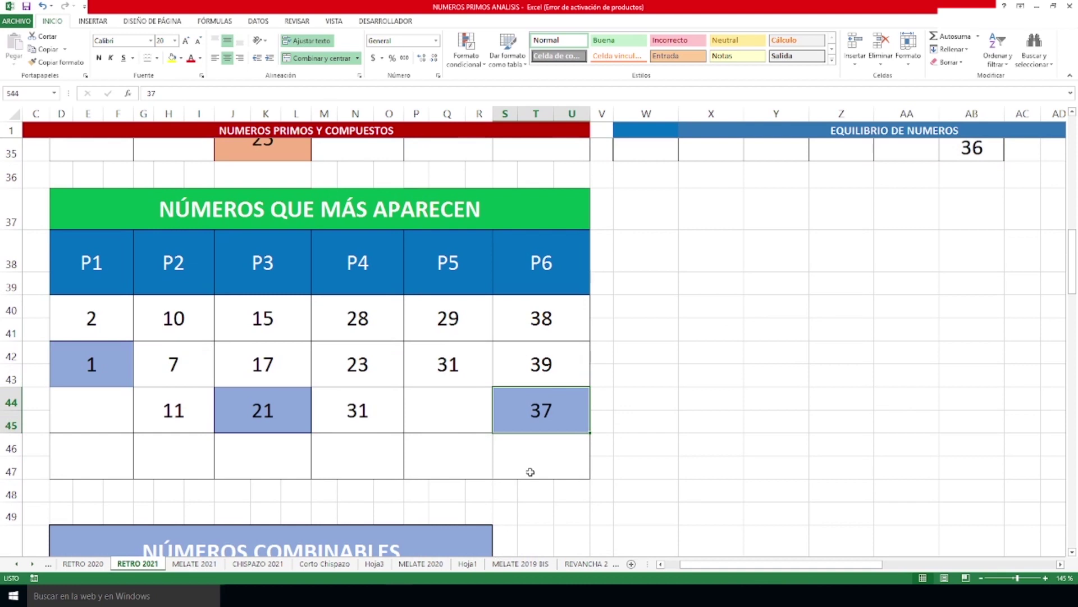
Examine the highlighted numbers 8, 34 and 31 in the NÚMEROS COMBINABLES table
scroll(530, 469, "down", 4)
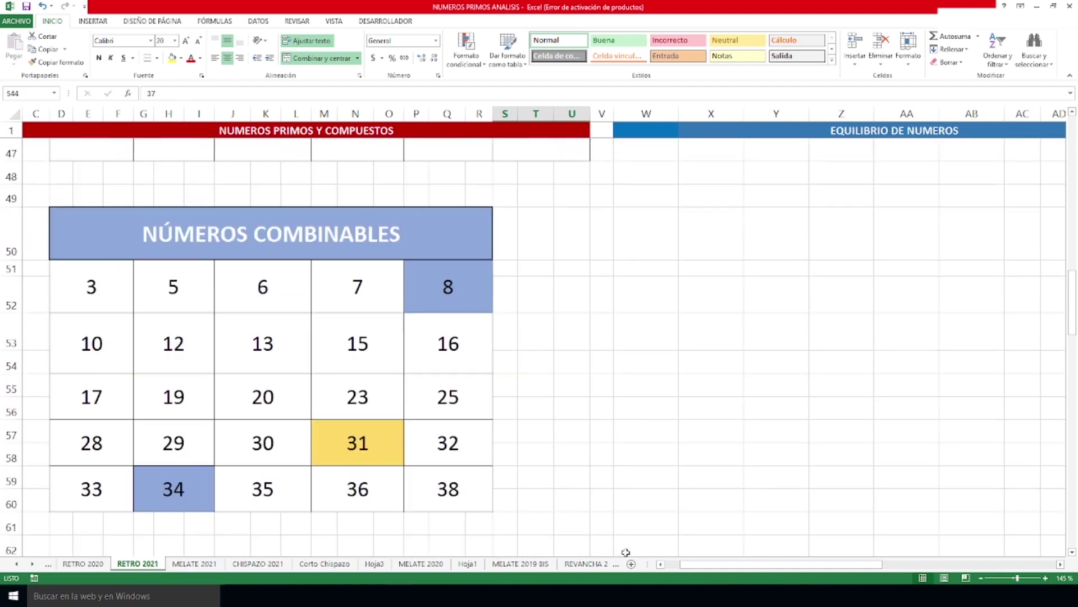
left_click_drag(840, 564, 826, 573)
scroll(561, 514, "up", 2, "ctrl")
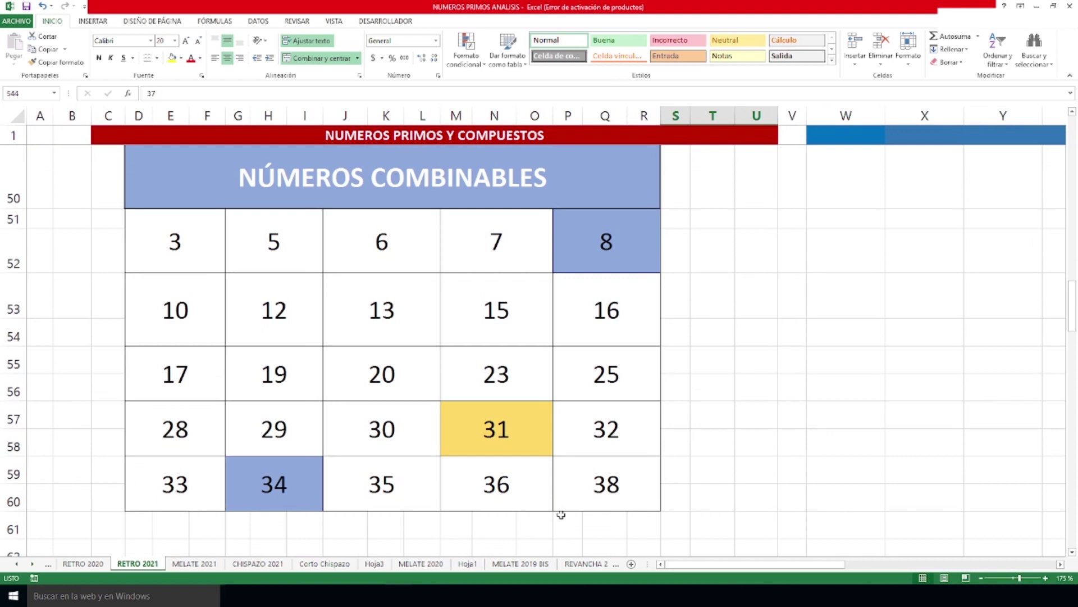
left_click(608, 253)
left_click(288, 474)
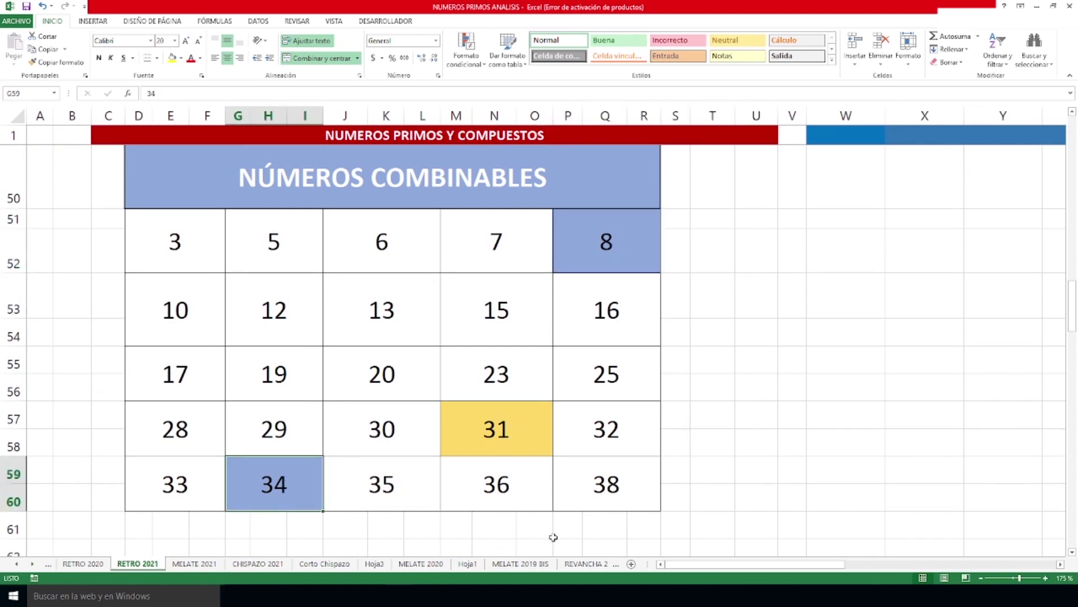
left_click(517, 423)
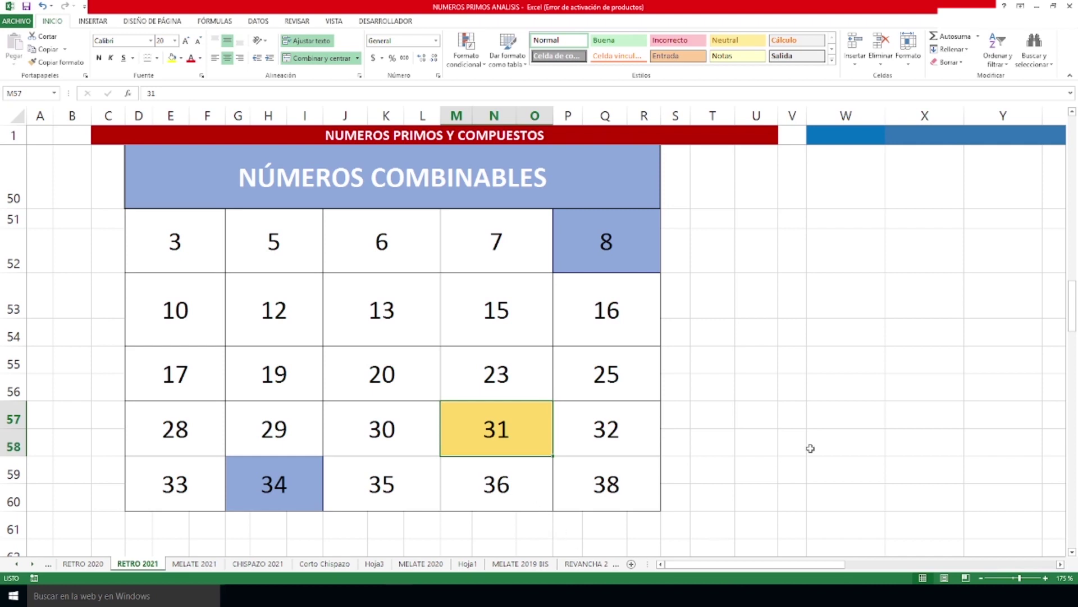
Switch to the NUMEROS PRIMOS PRONOSTICO workbook and examine draw 1148's prime numbers and prime/composite mark
left_click(1036, 5)
left_click_drag(782, 567, 1006, 534)
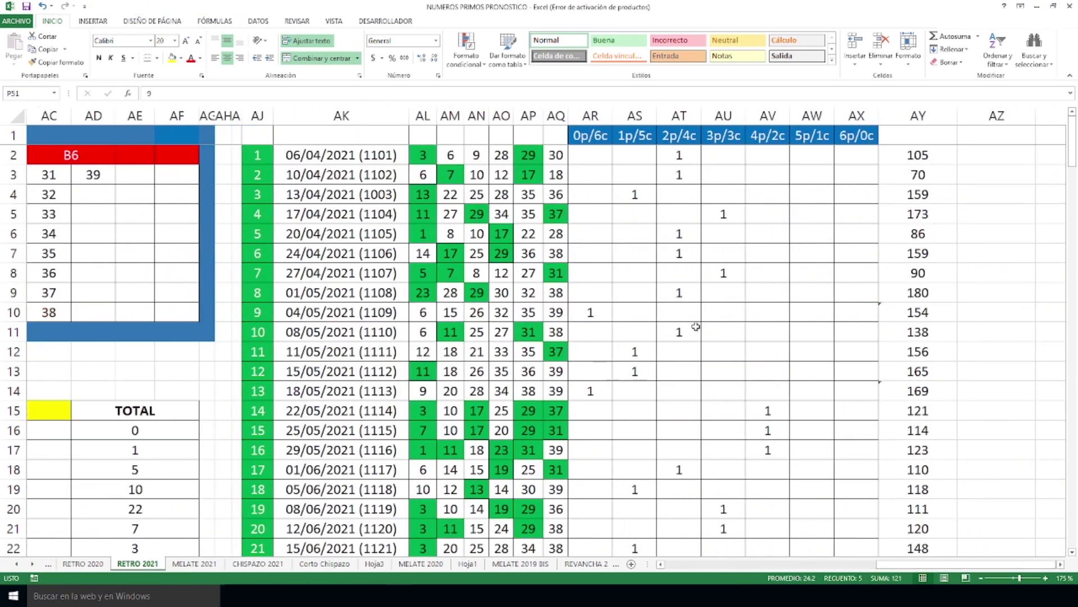
scroll(696, 326, "down", 14)
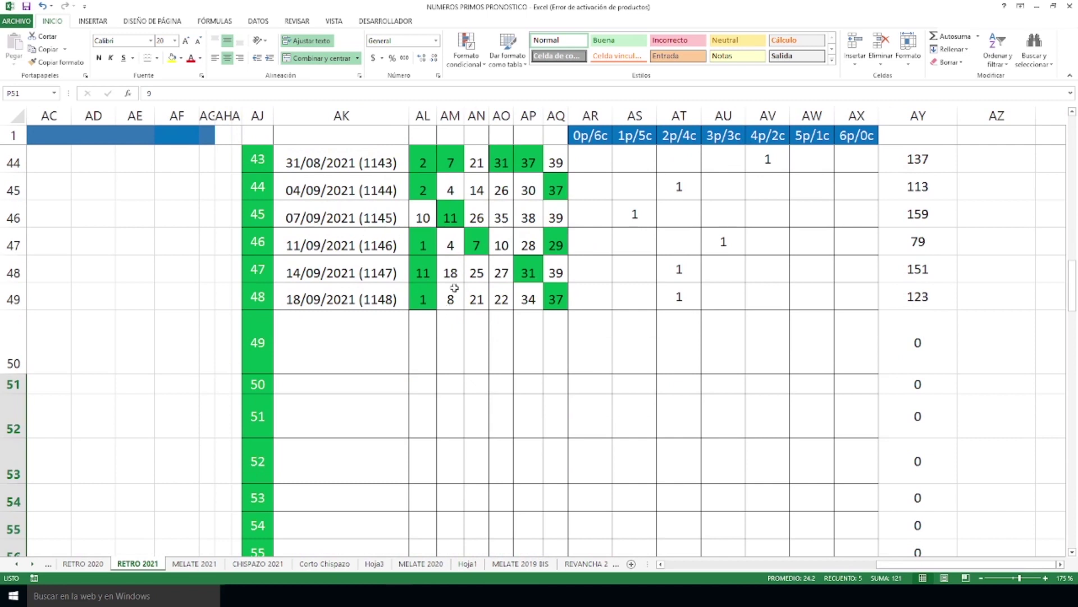
left_click(423, 300)
left_click(562, 303)
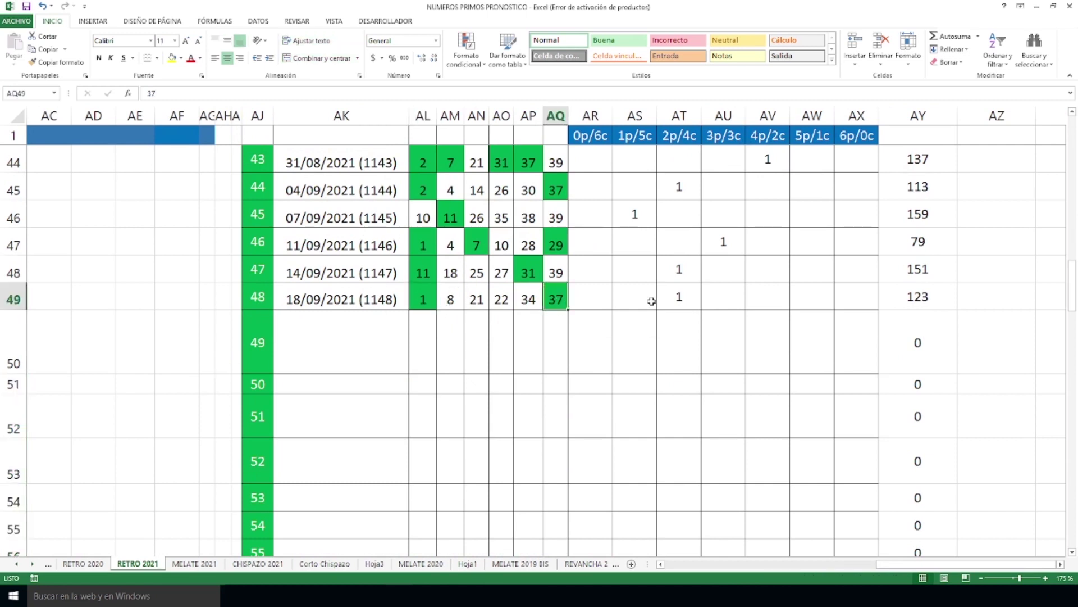
left_click(664, 295)
Check the totals for 2 PRIMOS 4 COMPUESTOS and 0 PRIMOS 6 COMPUESTOS in the forecast workbook
scroll(562, 337, "up", 14)
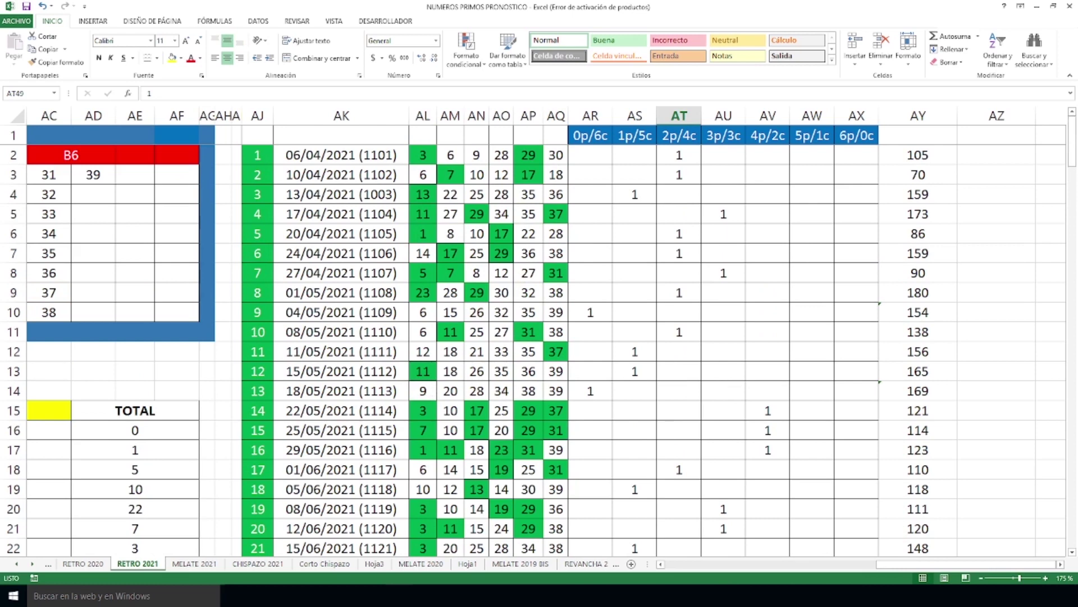
left_click_drag(922, 564, 823, 563)
scroll(877, 449, "down", 1)
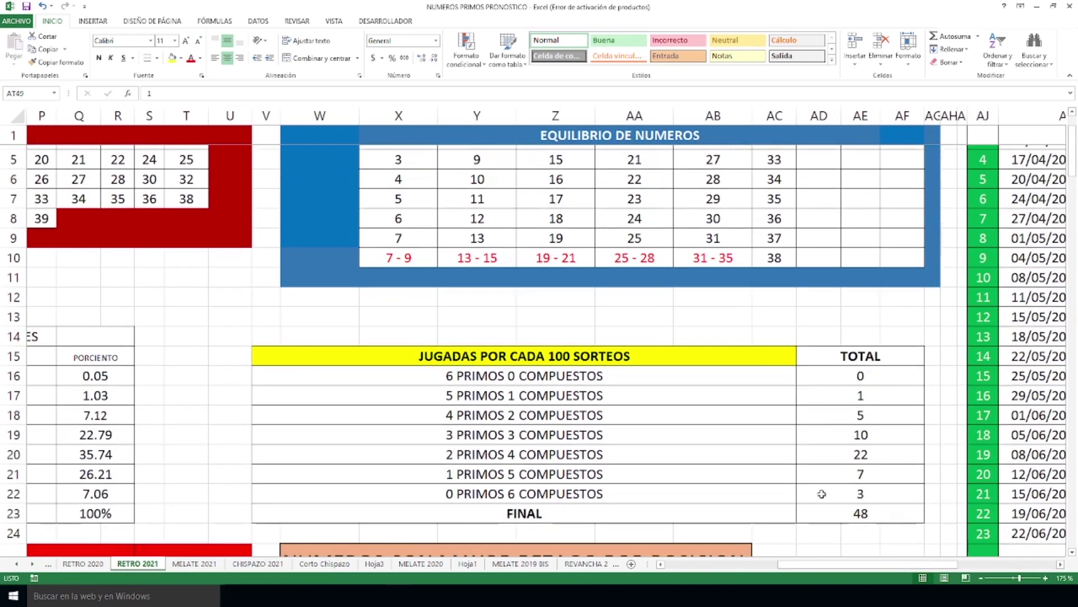
left_click(876, 450)
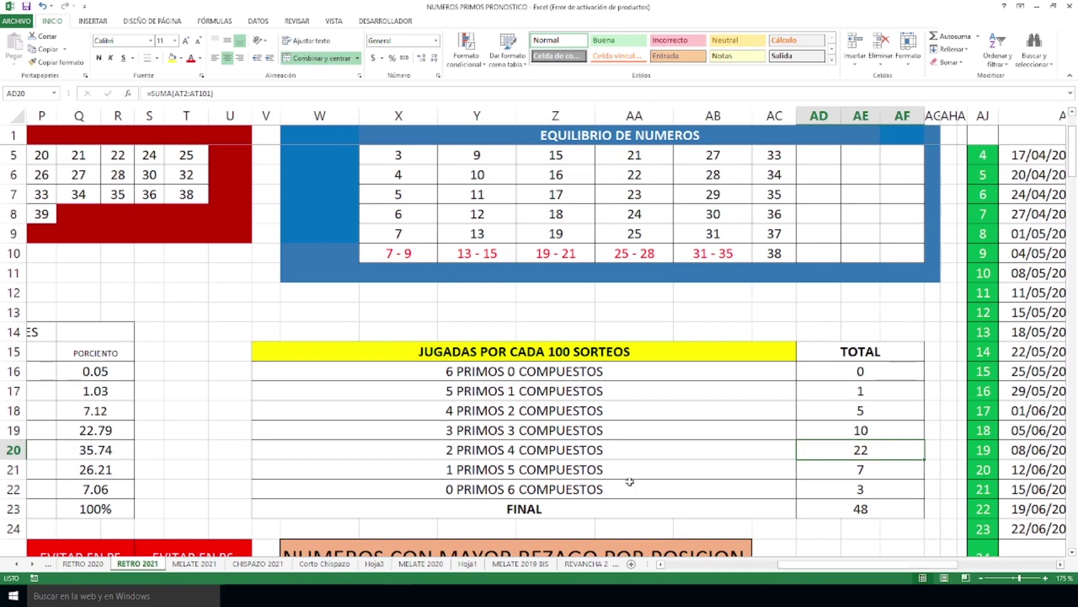
left_click(528, 486)
left_click_drag(785, 482, 842, 484)
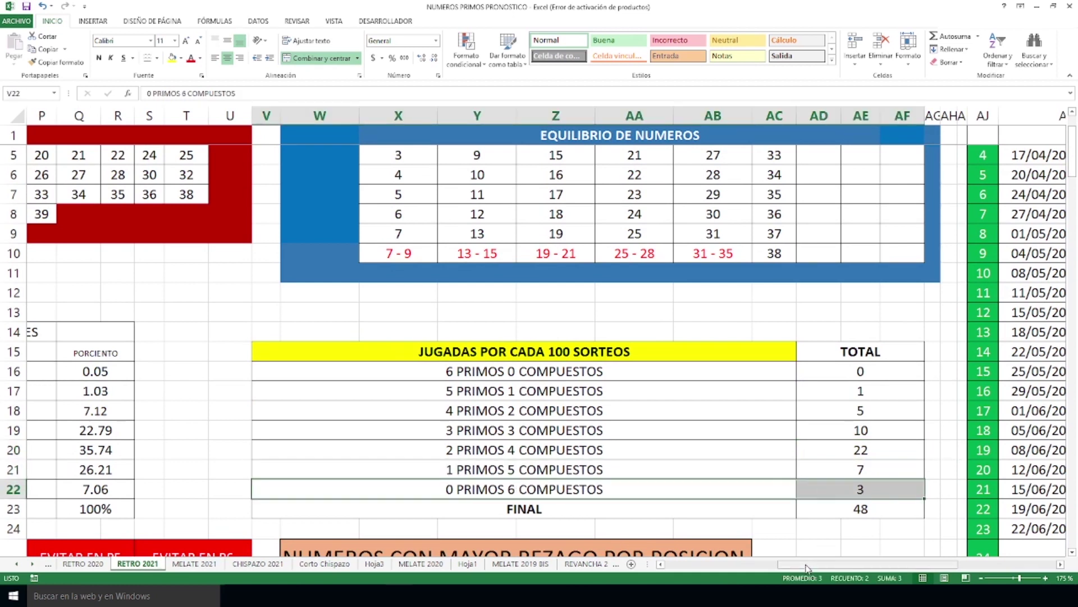
Inspect the 0p/6c column of the draw history from after draw 1128 through draw 1148
left_click_drag(808, 567, 905, 567)
scroll(631, 377, "down", 10)
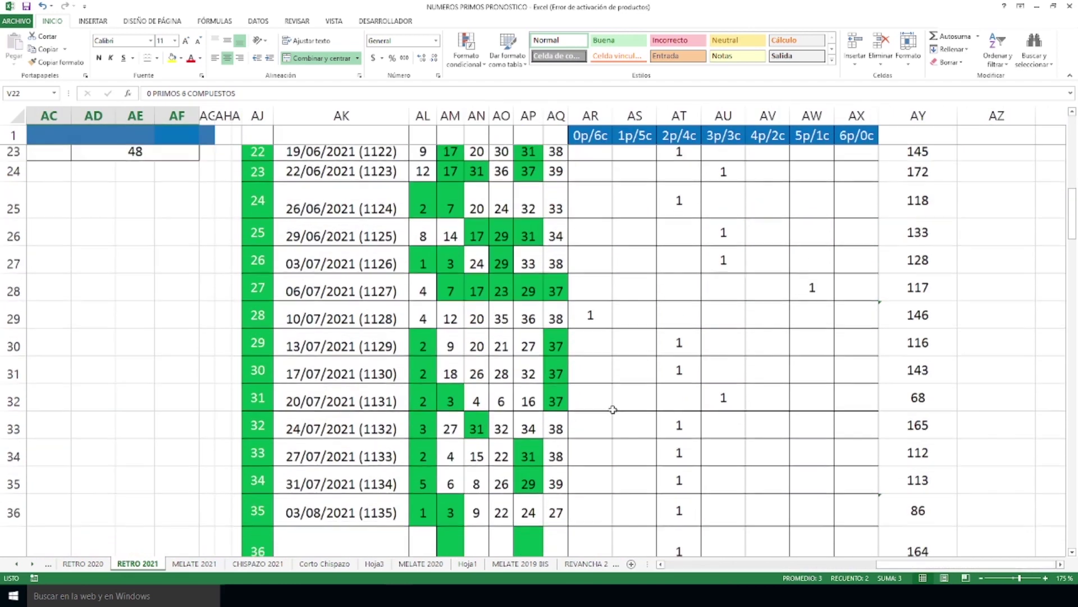
scroll(615, 410, "up", 2)
left_click(592, 190)
left_click_drag(592, 191, 597, 538)
scroll(659, 466, "down", 2)
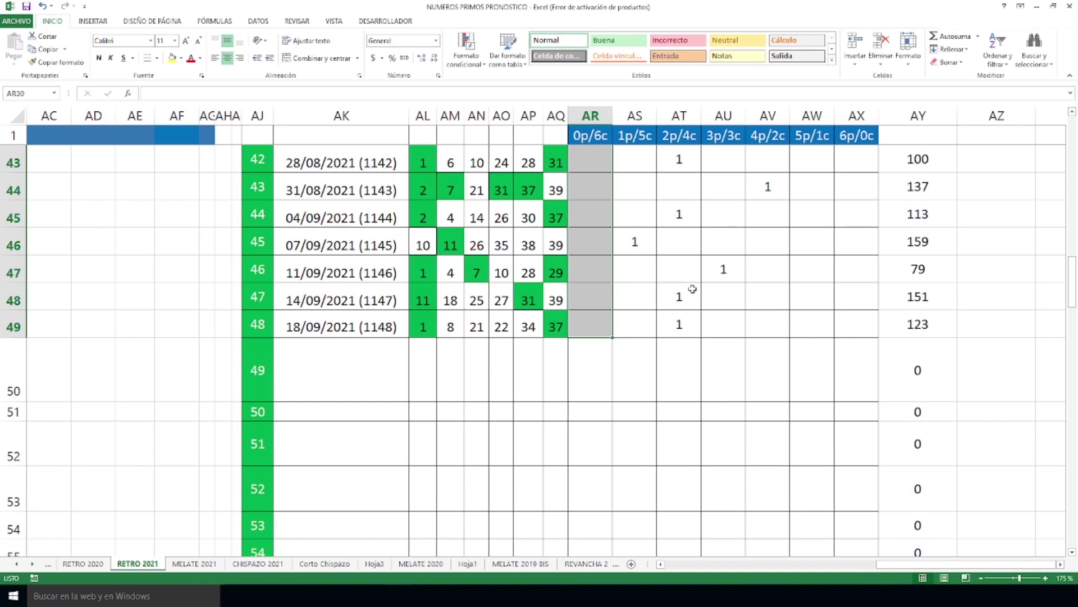
Inspect the 1p/5c and 3p/3c columns for the most recent draws, starting at draw 1142
left_click(637, 153)
left_click_drag(637, 154, 633, 397)
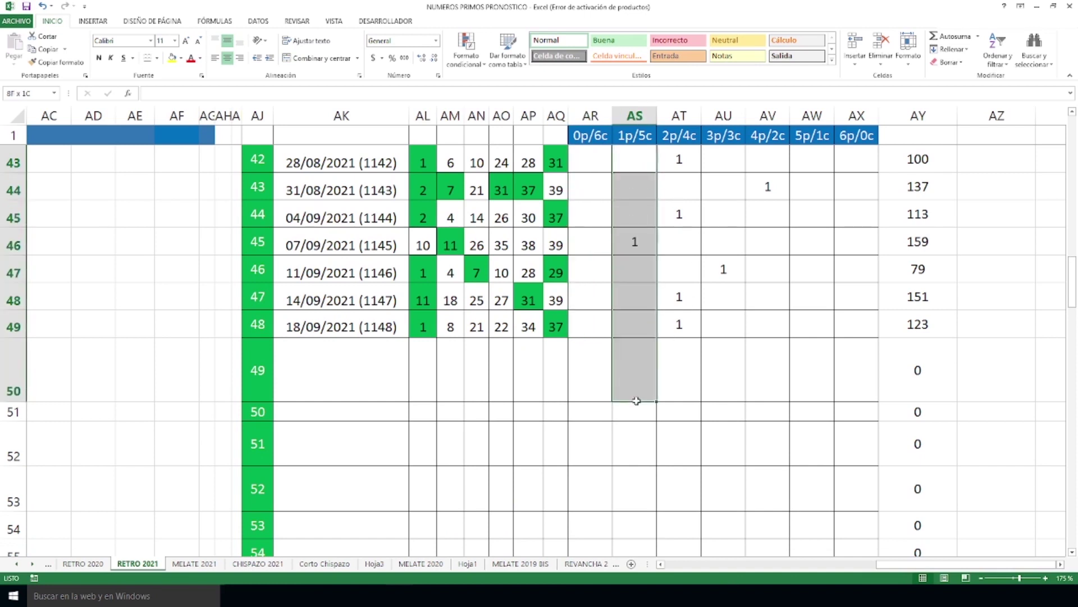
left_click_drag(725, 147, 727, 386)
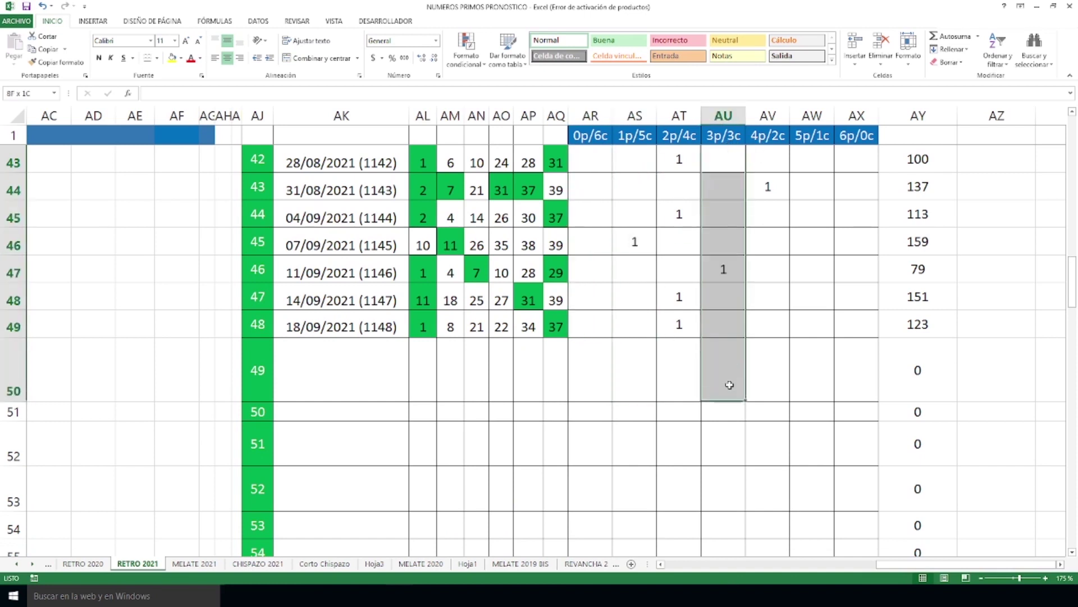
scroll(562, 241, "up", 14)
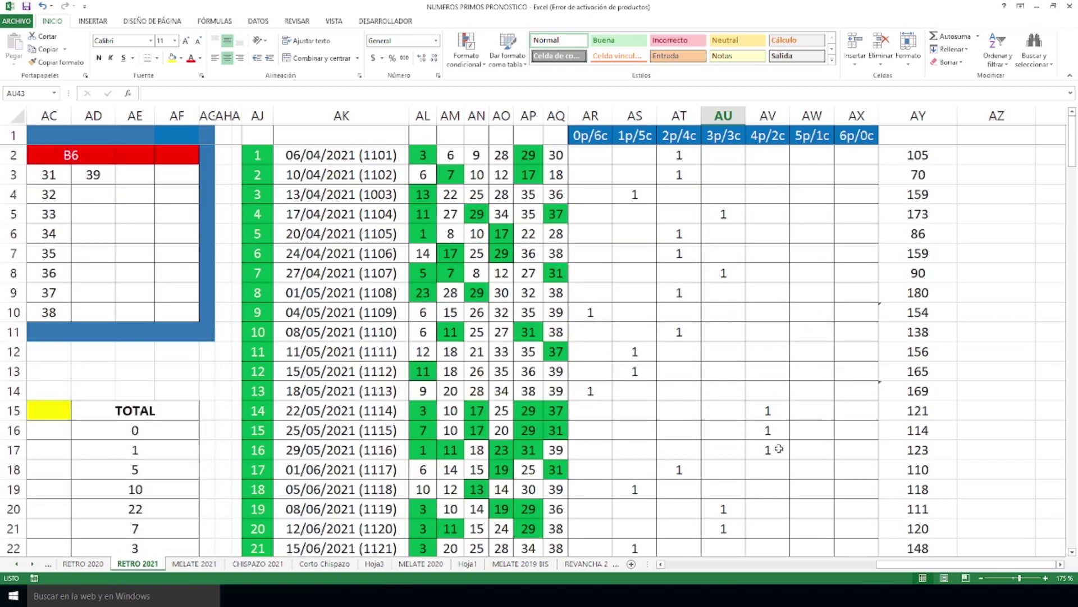
Highlight the 2 PRIMOS 4 COMPUESTOS row and its total in the JUGADAS POR CADA 100 SORTEOS table
left_click_drag(913, 564, 830, 567)
scroll(868, 574, "down", 2)
left_click(867, 392)
left_click_drag(866, 393, 972, 393)
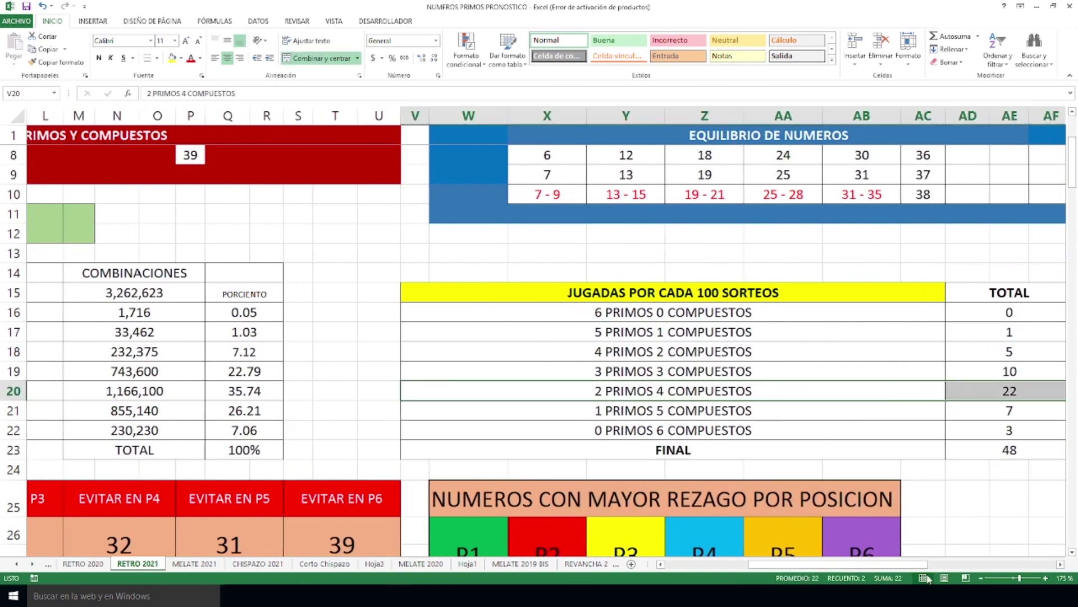
Go through the numbers to avoid in positions P1 and P2 of the EVITAR table
left_click_drag(890, 564, 858, 580)
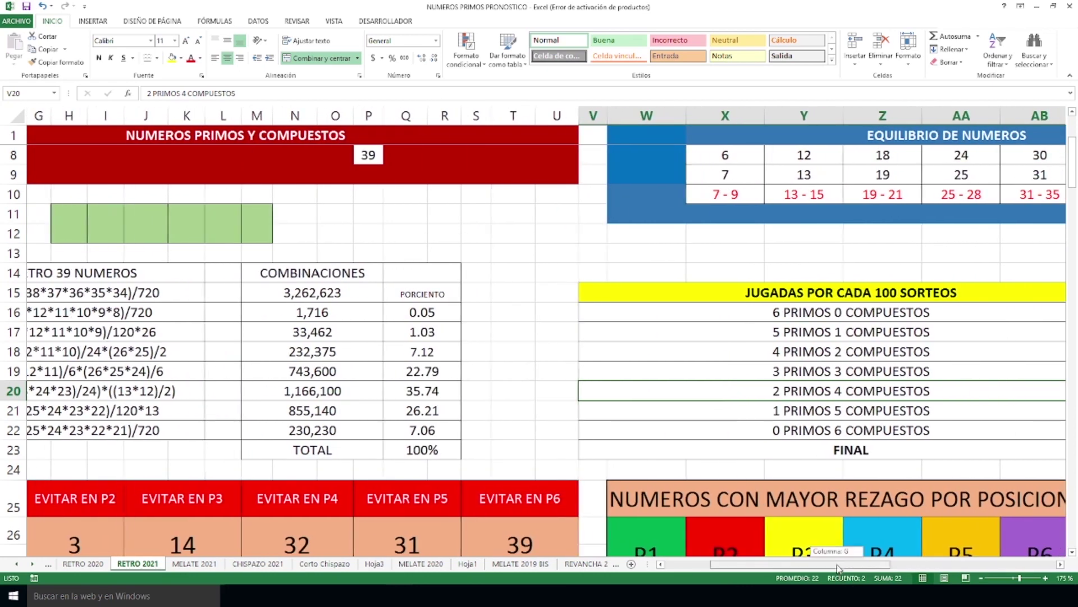
scroll(831, 553, "down", 1, "ctrl")
scroll(780, 449, "right", 2)
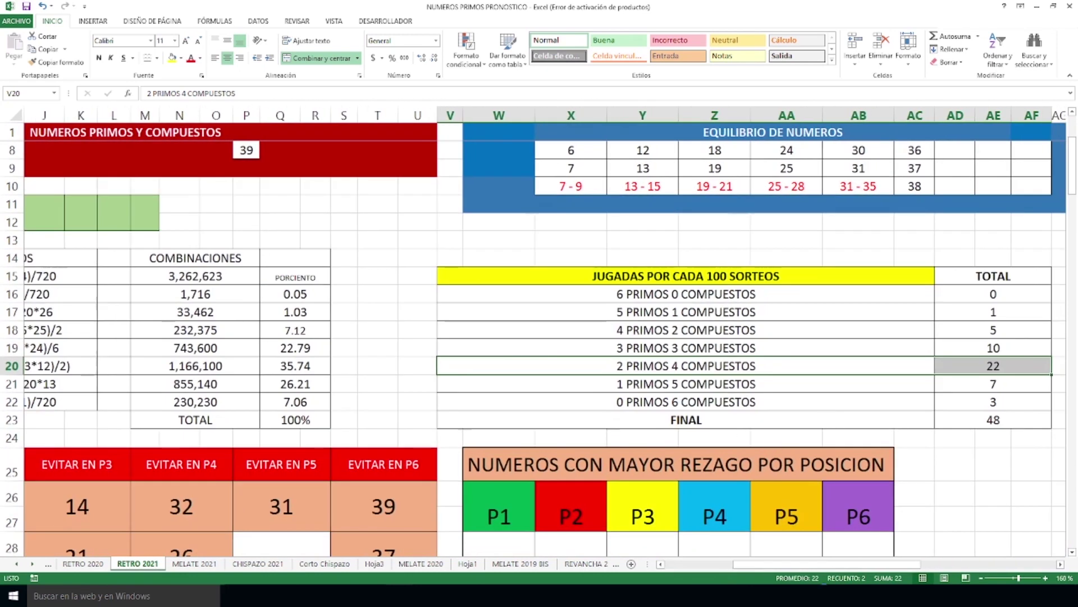
scroll(753, 454, "left", 3)
scroll(723, 456, "down", 2)
scroll(723, 456, "down", 2)
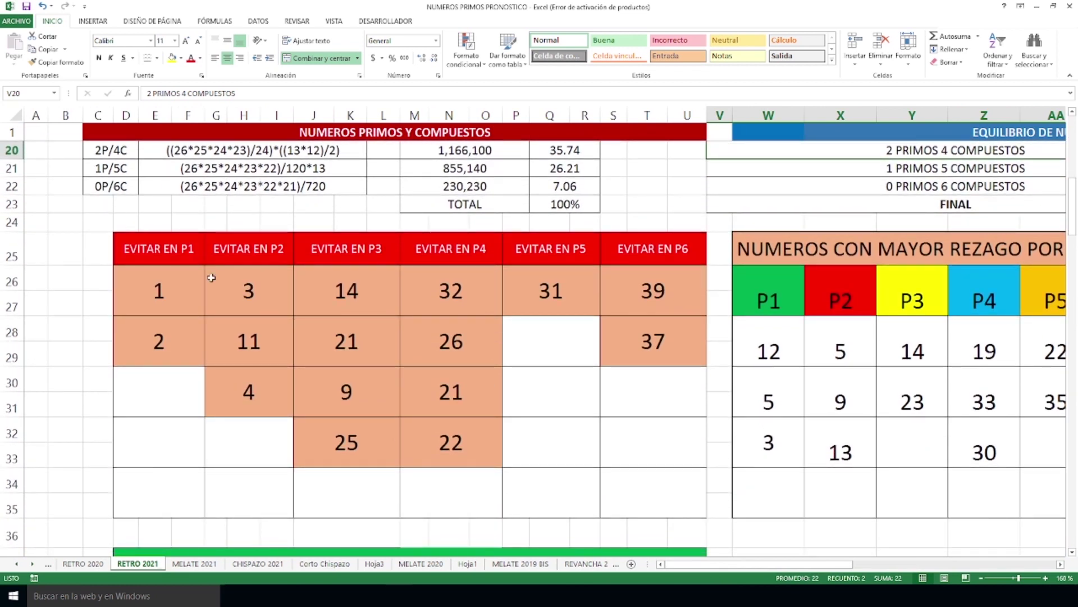
left_click(159, 289)
left_click(159, 337)
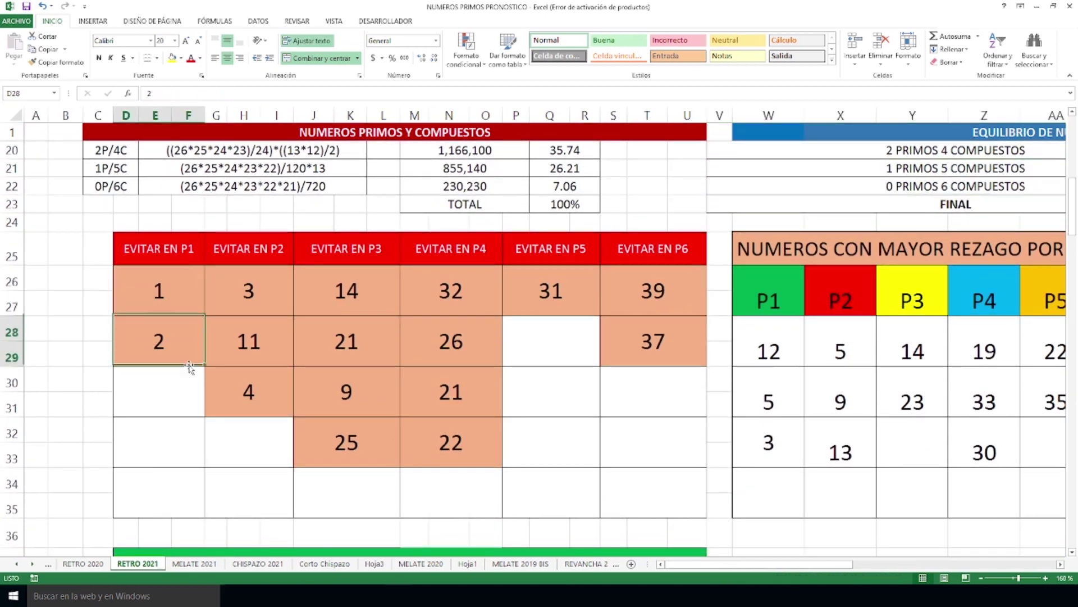
left_click(272, 288)
left_click(253, 341)
left_click(250, 390)
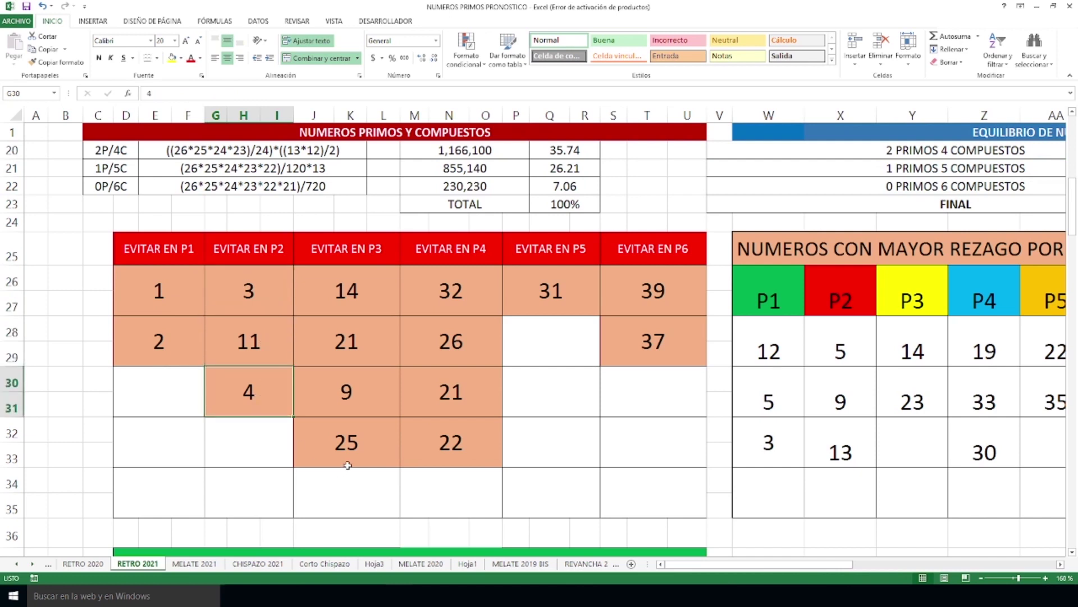
Go through each number in the EVITAR EN P3 column
left_click(376, 291)
left_click(362, 340)
left_click(352, 392)
left_click(371, 446)
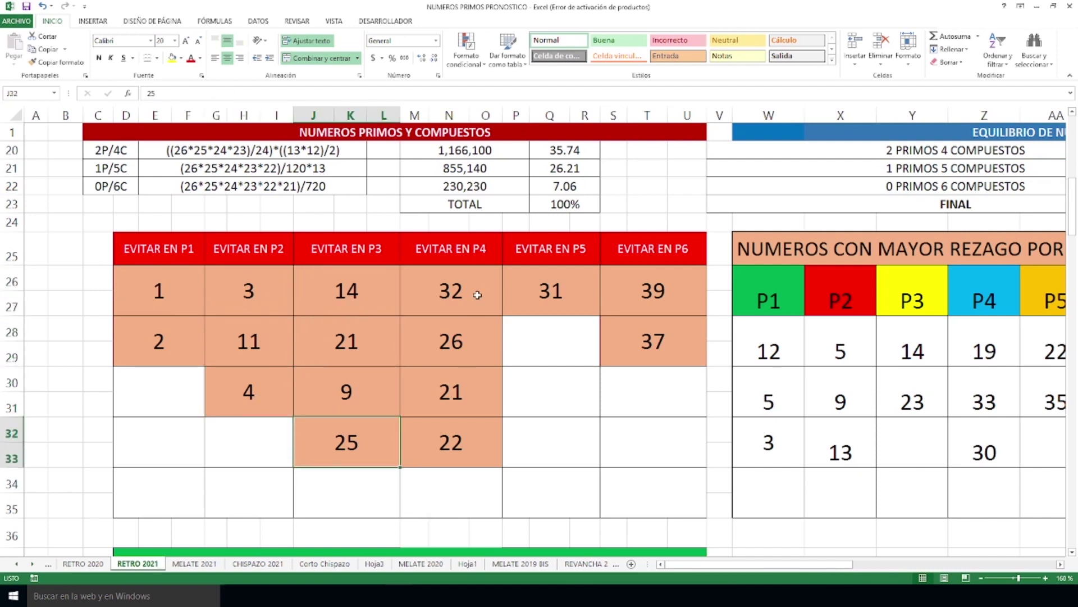
Go through the numbers to avoid in positions P4, P5 and P6
left_click(478, 295)
left_click(468, 337)
left_click(459, 397)
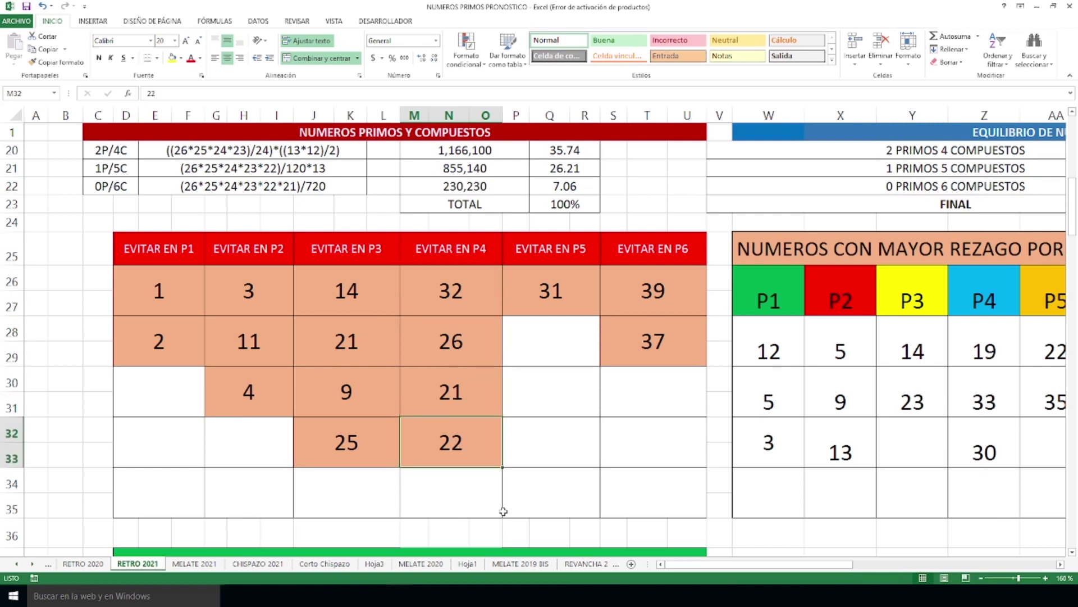
left_click(562, 296)
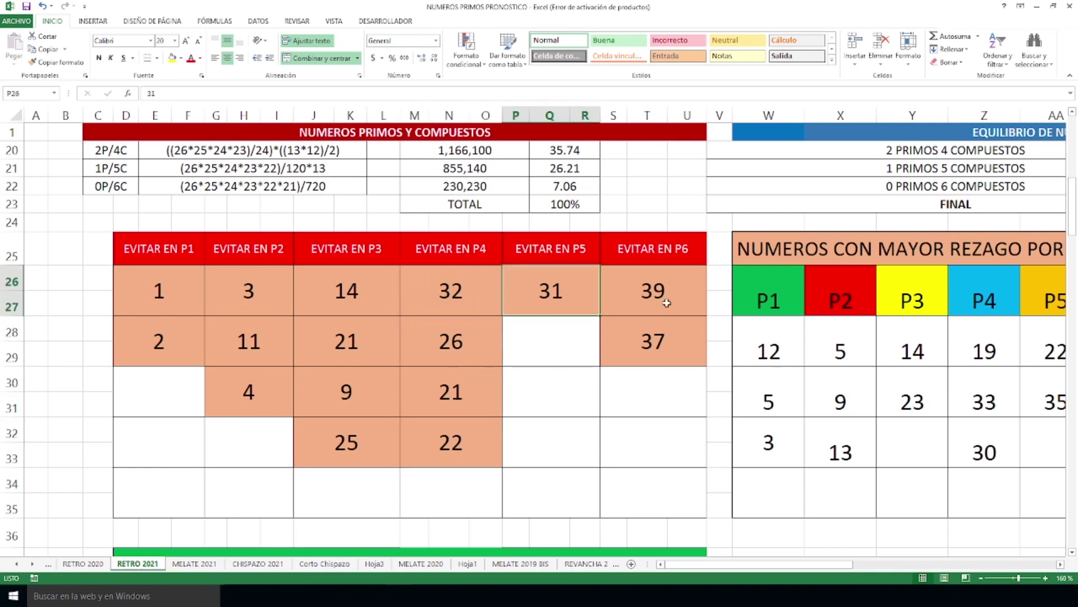
left_click(666, 340)
Review the NUMEROS CON MAYOR REZAGO POR POSICION table from P1 through P6
left_click_drag(738, 567, 808, 550)
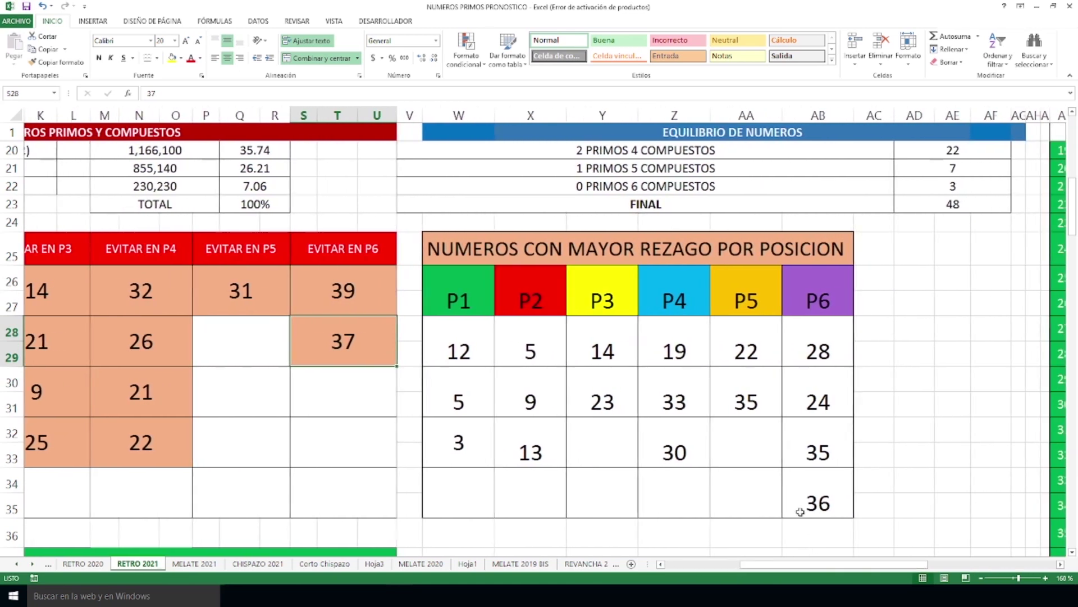
left_click(803, 525)
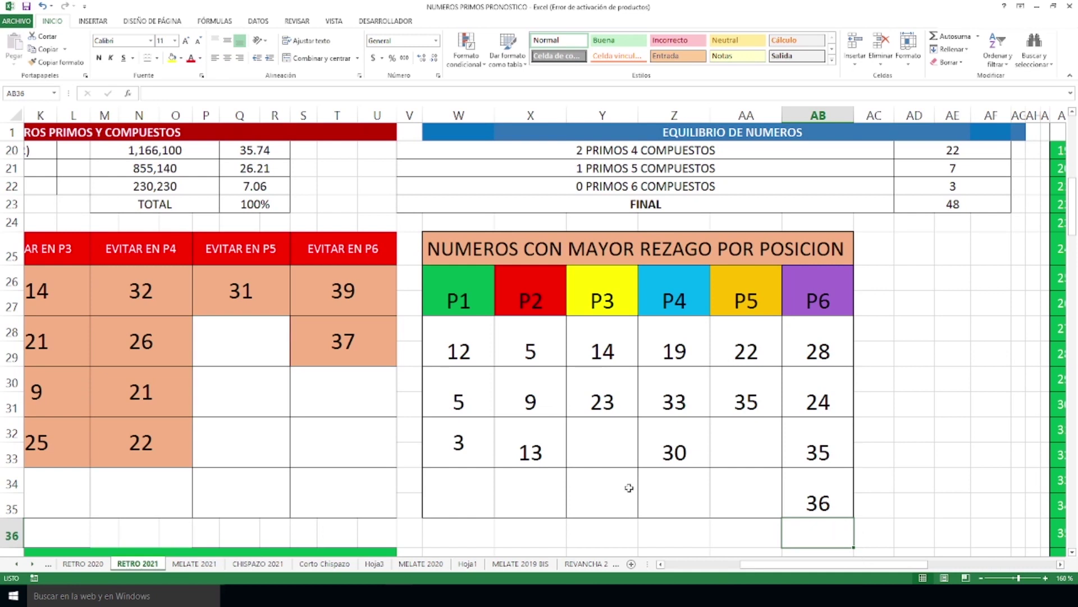
Go through the P1 and P2 entries of the NÚMEROS QUE MÁS APARECEN table
left_click_drag(836, 568, 760, 568)
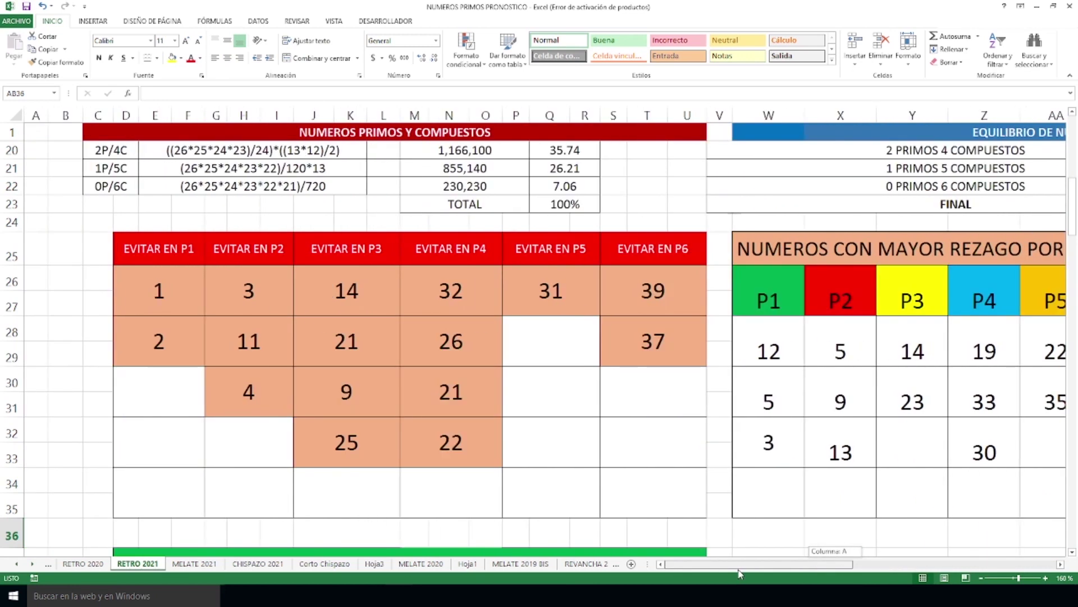
scroll(682, 426, "down", 5)
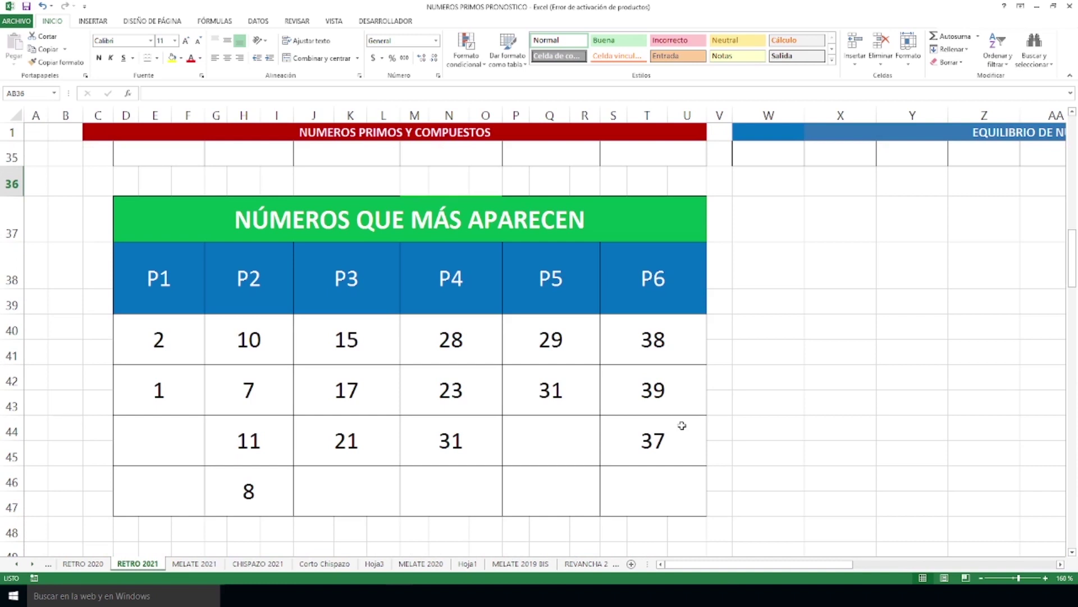
left_click(165, 357)
key("Down")
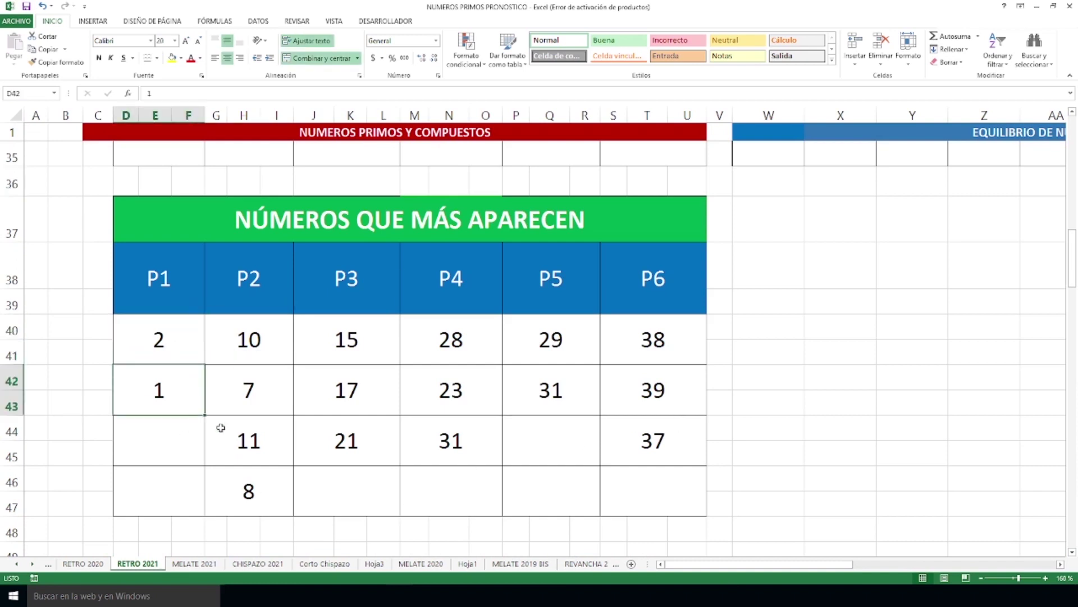
left_click(265, 340)
left_click(266, 382)
left_click(281, 443)
left_click(272, 496)
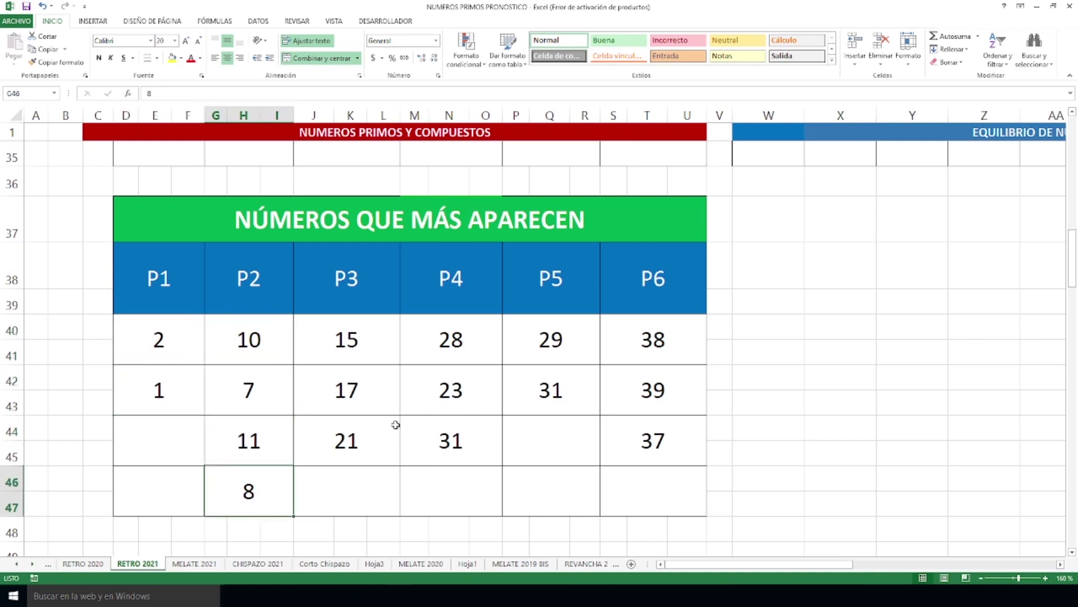
Go through the most frequent numbers for positions P3 and P4
left_click(367, 337)
left_click(366, 374)
left_click(367, 449)
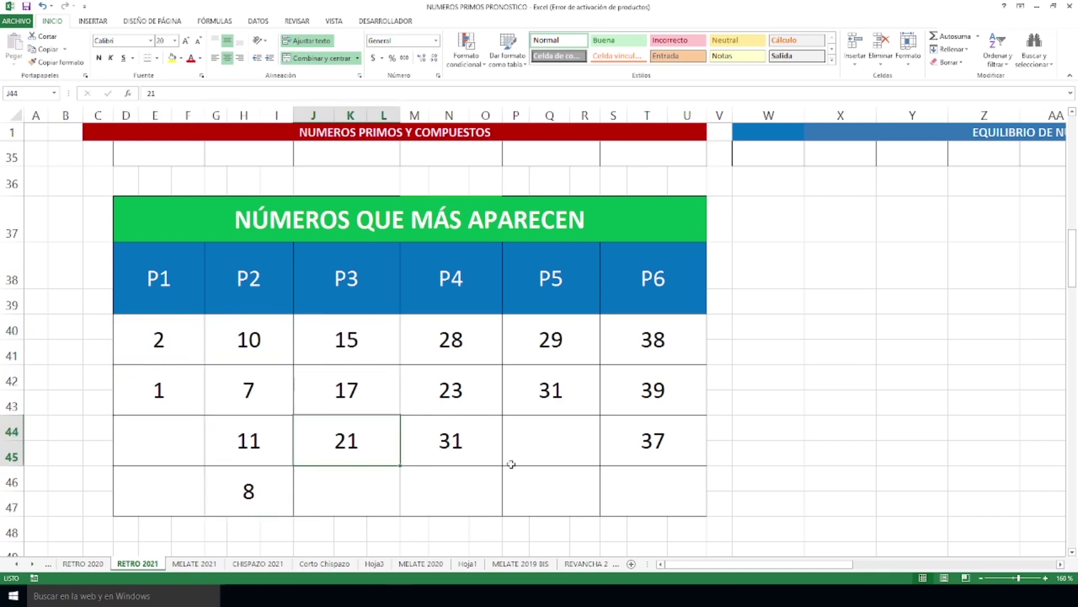
left_click(474, 353)
left_click(468, 407)
left_click(472, 440)
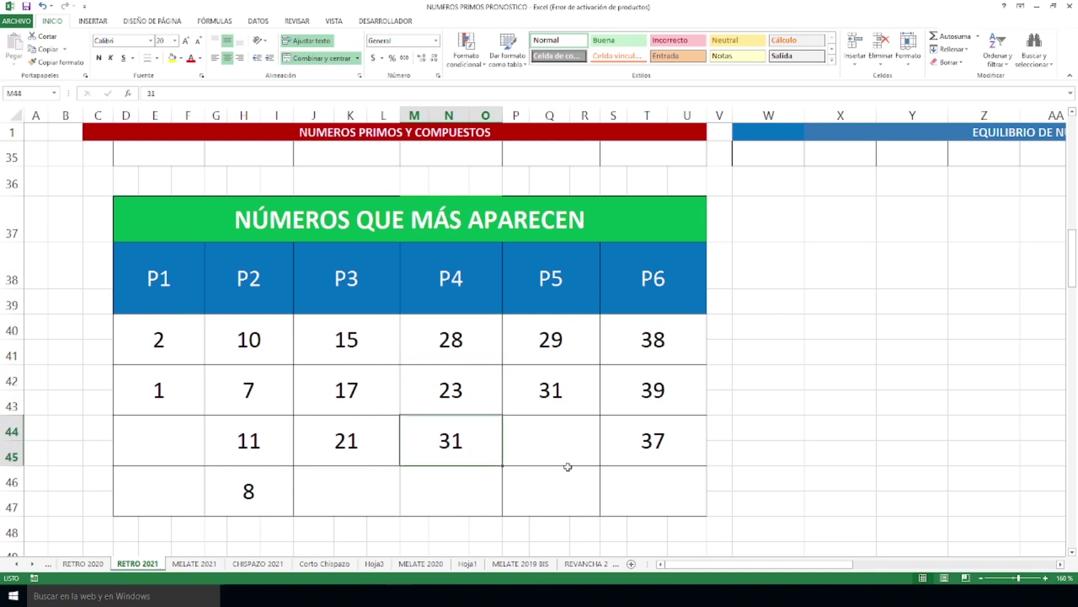
Go through the most frequent numbers for positions P5 and P6
left_click(566, 337)
left_click(554, 378)
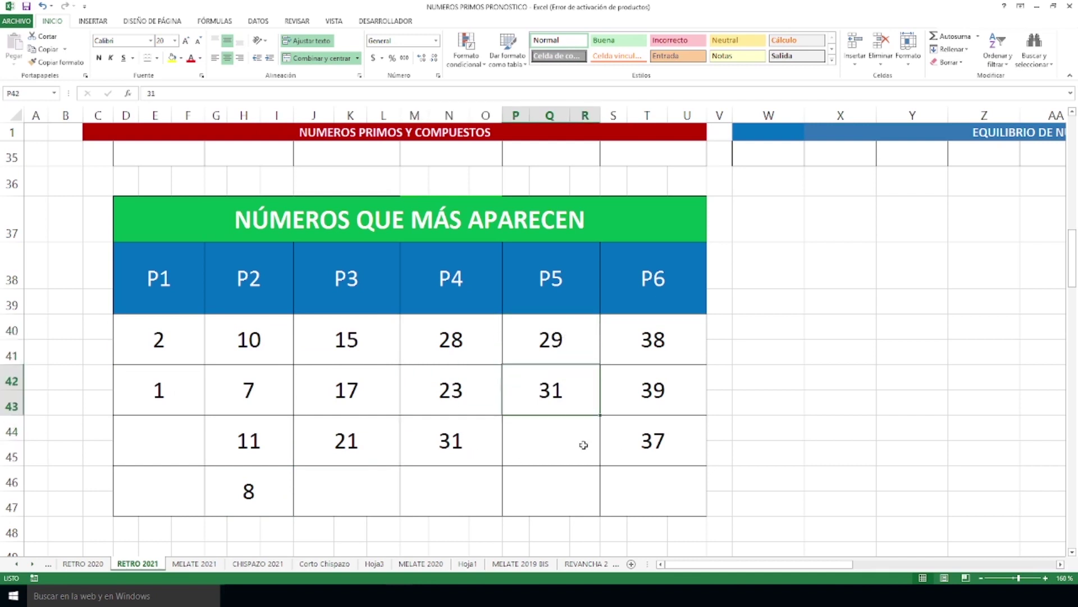
left_click(650, 356)
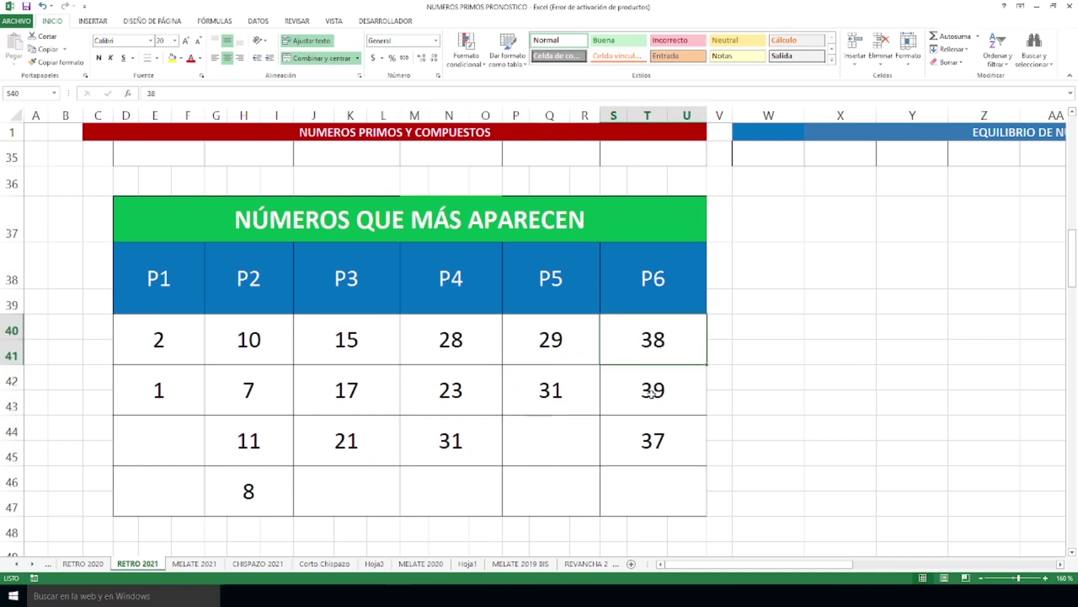
left_click(651, 441)
View the EVITAR, MAYOR REZAGO and MÁS APARECEN tables together with the recent draw history
scroll(659, 465, "up", 3)
scroll(659, 465, "down", 1)
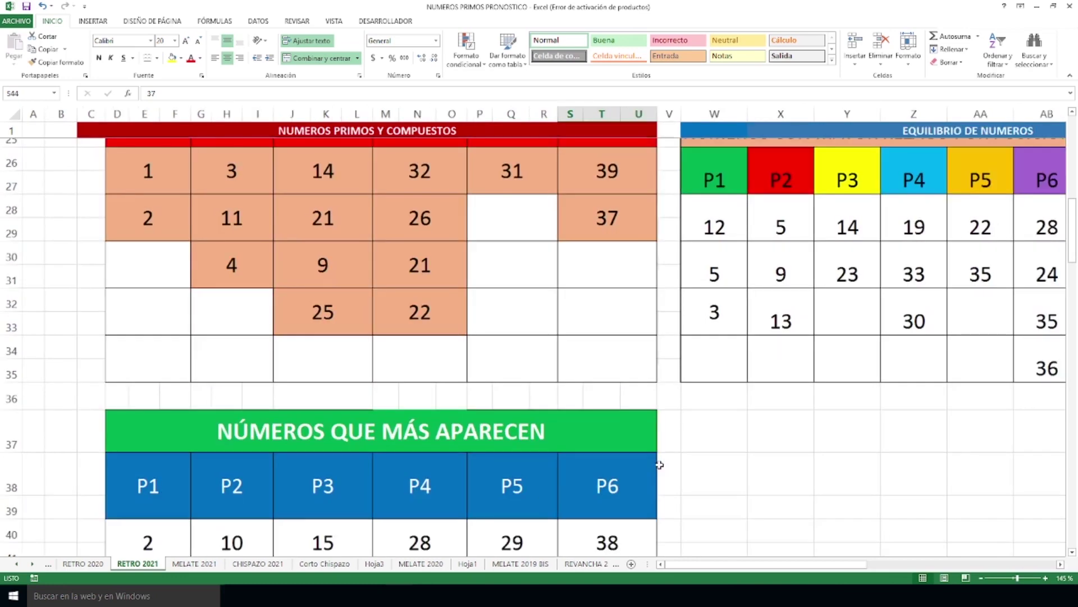
scroll(660, 465, "down", 2)
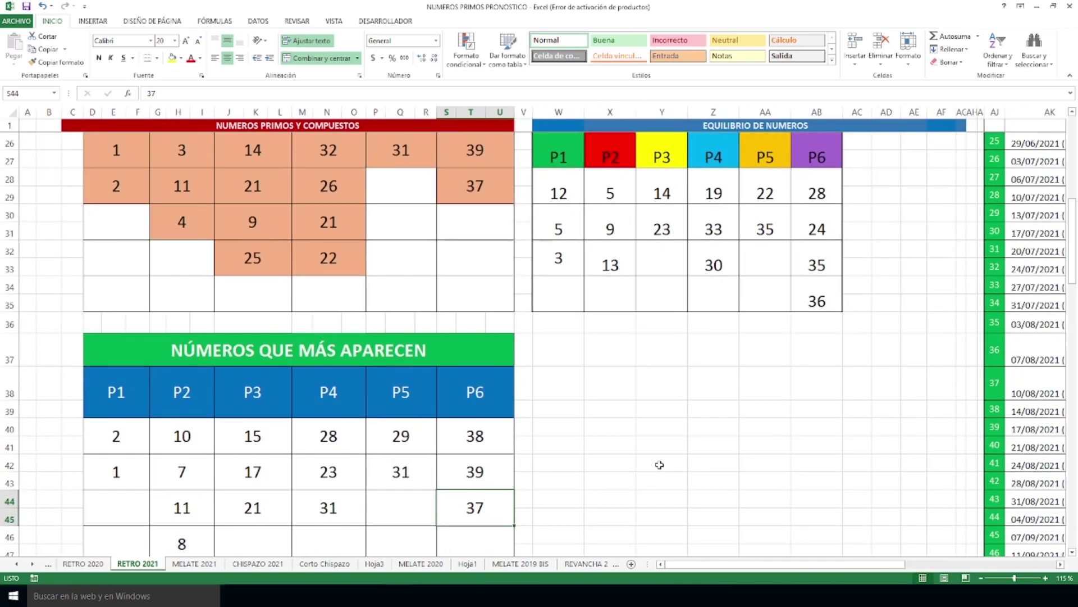
scroll(659, 465, "down", 1)
mouse_move(1075, 289)
left_mouse_down()
mouse_move(1074, 276)
mouse_move(1070, 284)
left_mouse_up()
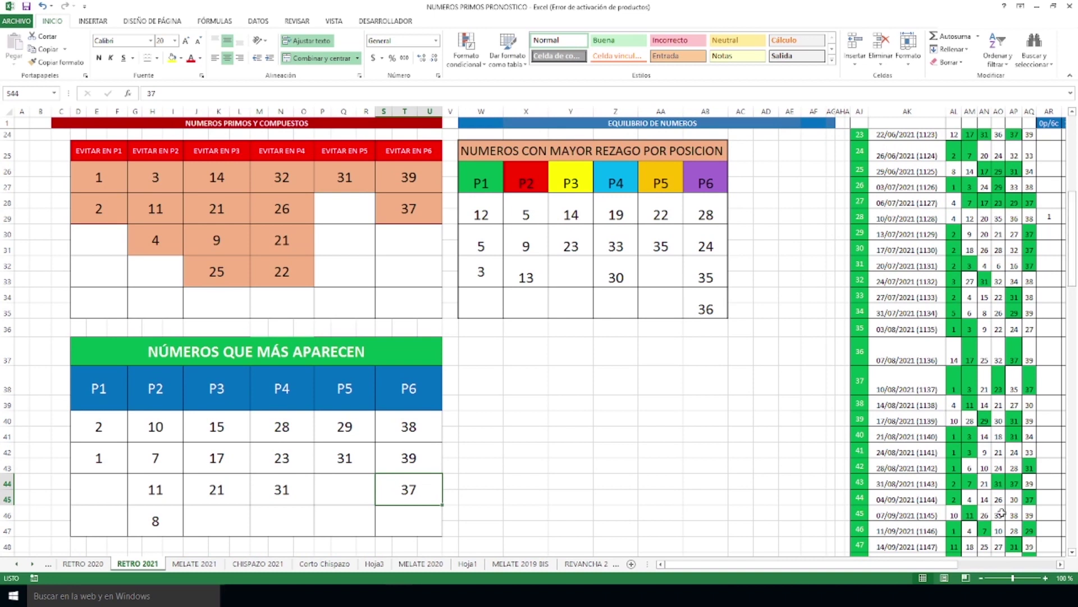
left_click_drag(882, 569, 880, 567)
Examine the NÚMEROS COMBINABLES table, highlighting 3 and 5, the column starting with 9, and the whole number grid
scroll(628, 313, "down", 6)
scroll(627, 314, "up", 5, "ctrl")
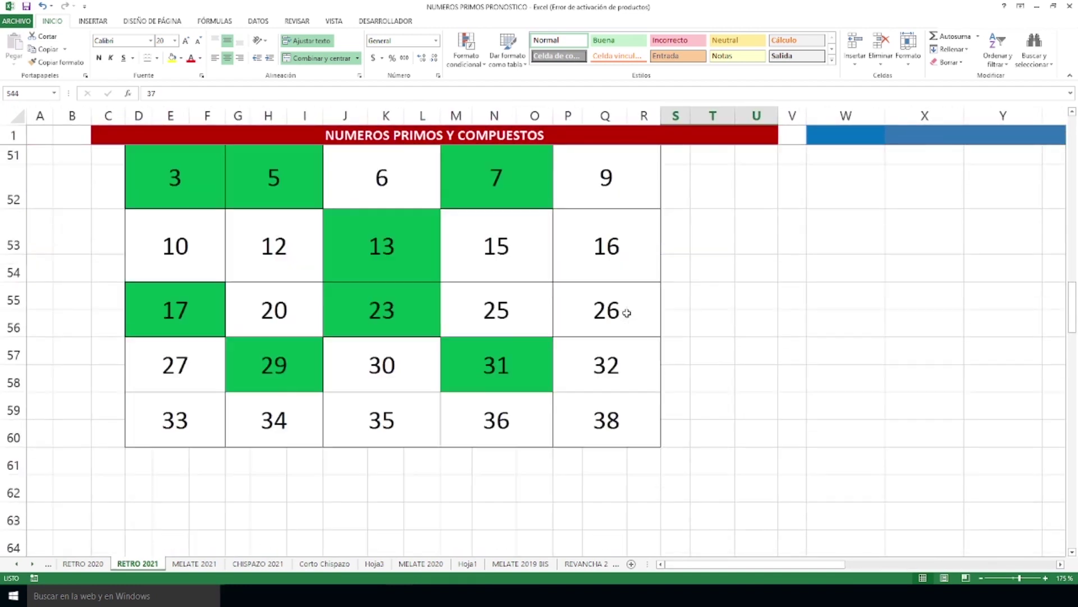
left_click_drag(1072, 297, 1074, 302)
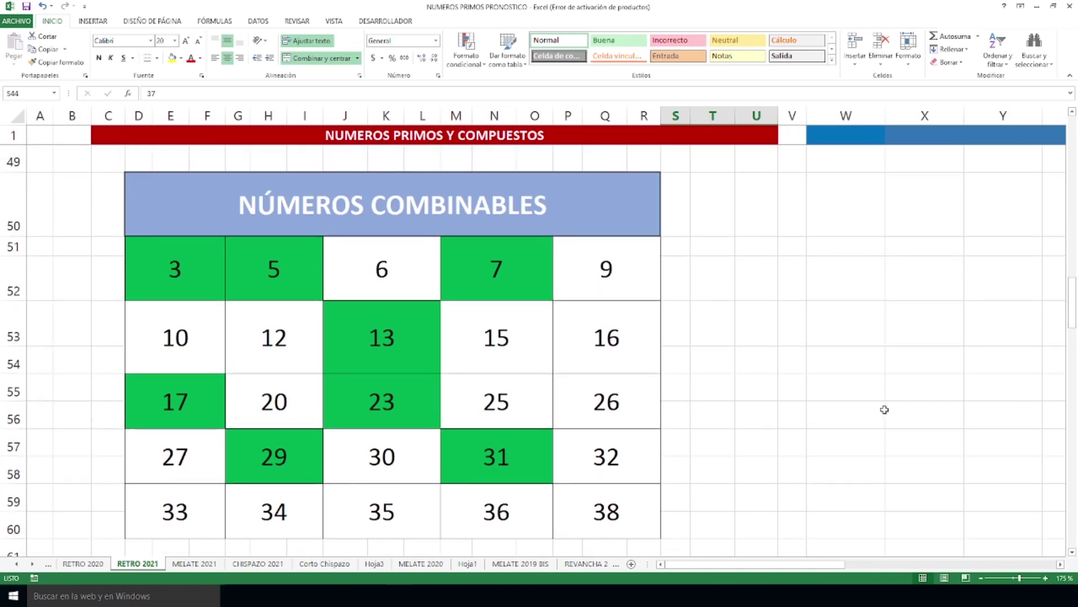
left_click_drag(169, 261, 274, 278)
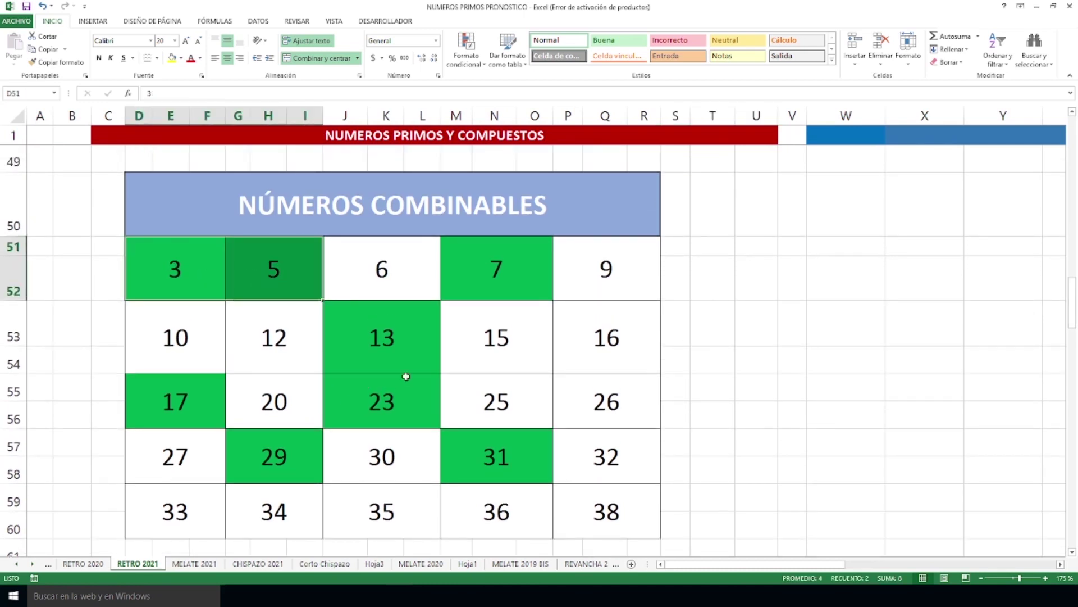
left_click_drag(617, 269, 631, 500)
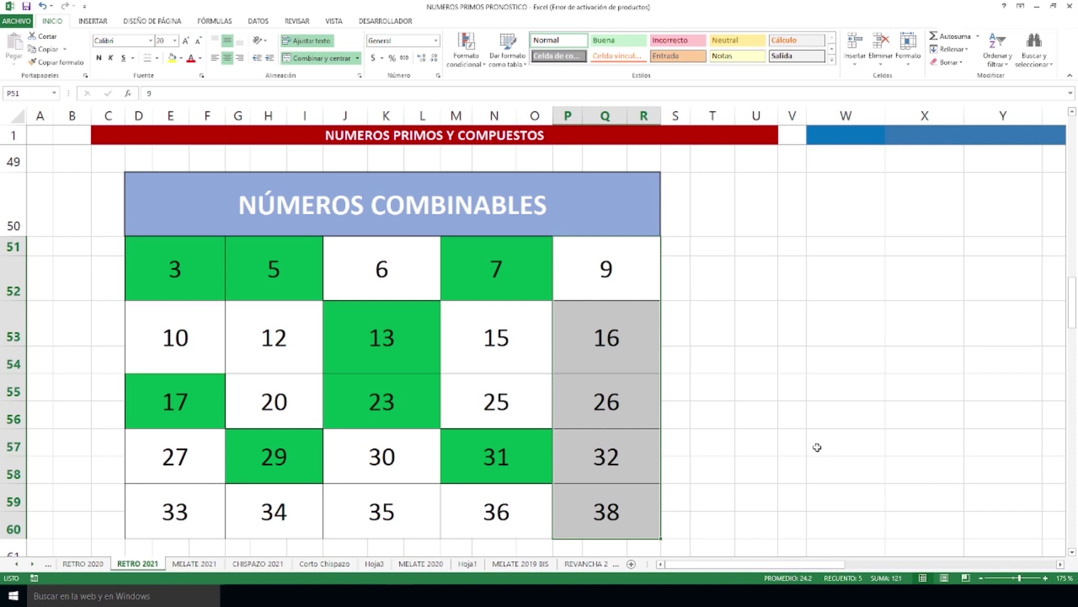
left_click_drag(211, 284, 622, 513)
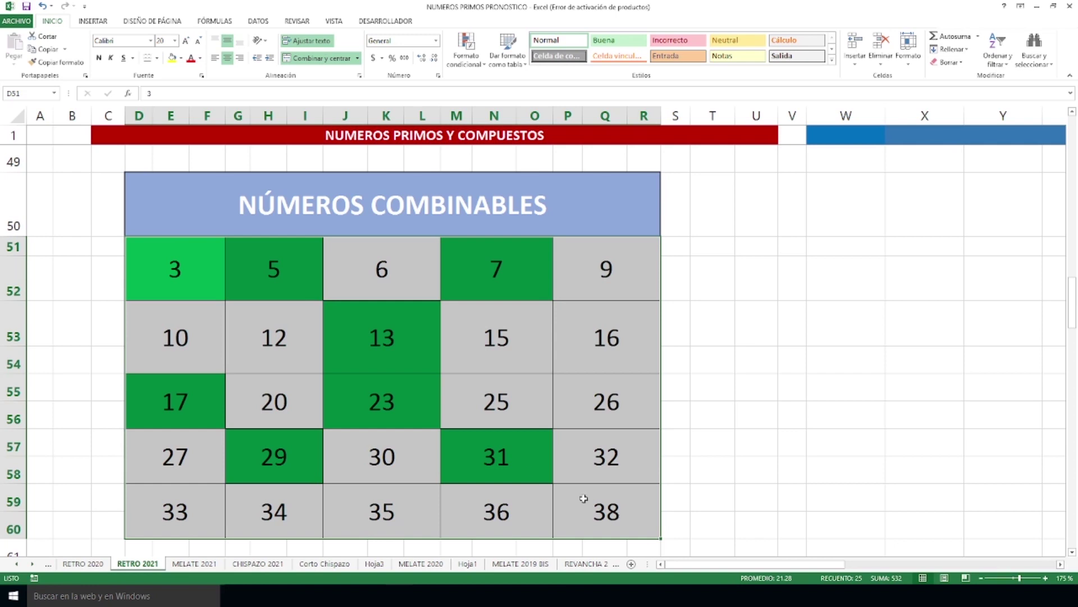
Highlight the primes 3 and 5, 13 and 23, and 31 among the combinable numbers, and return to the sheet's first rows
left_click_drag(207, 284, 271, 295)
left_click_drag(404, 330, 393, 402)
left_click(478, 453)
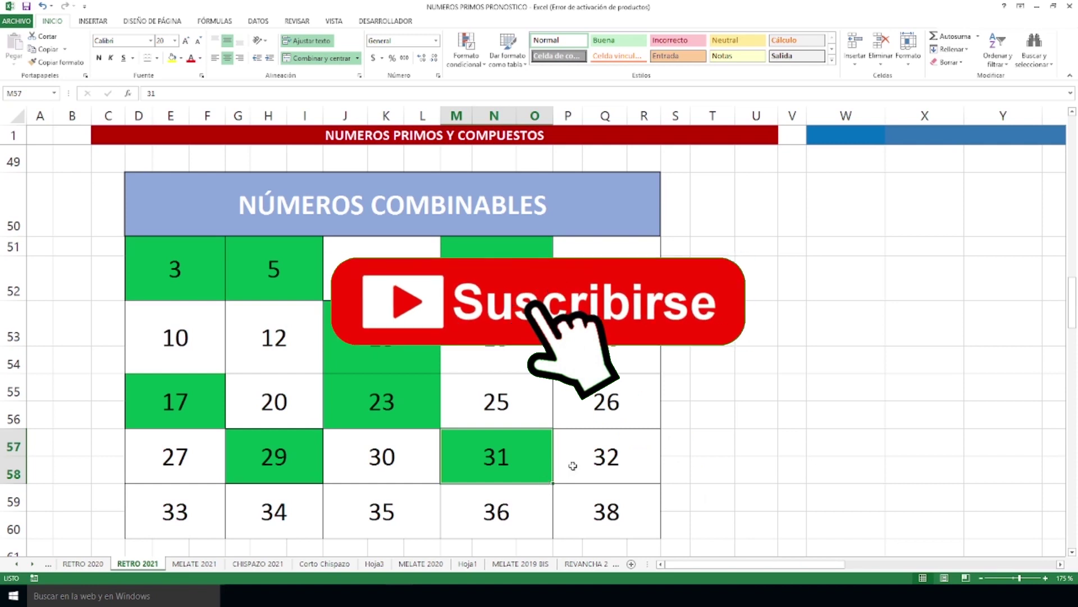
scroll(612, 454, "up", 16)
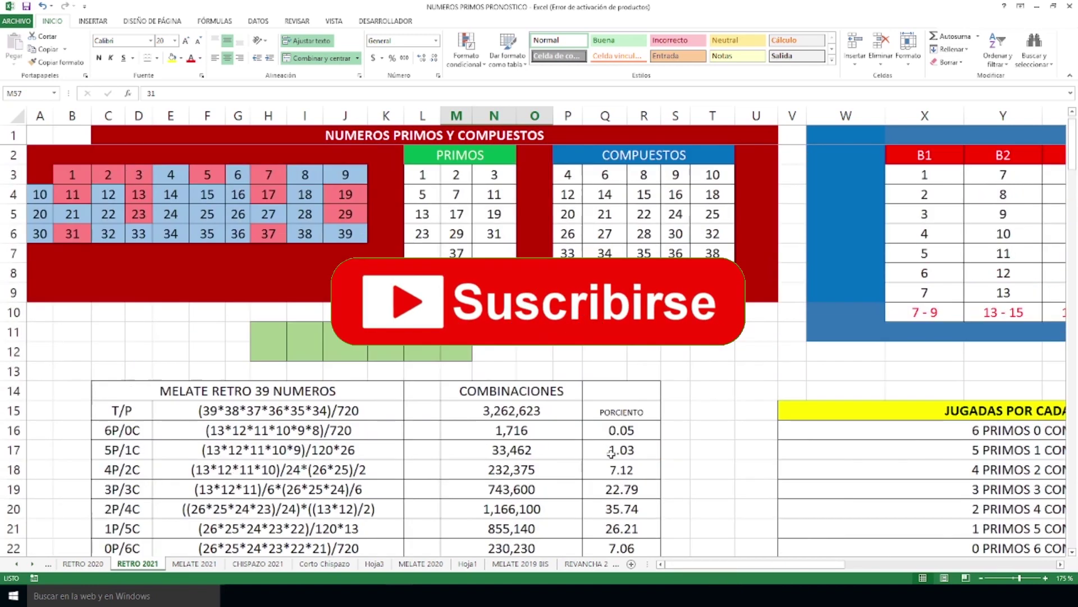